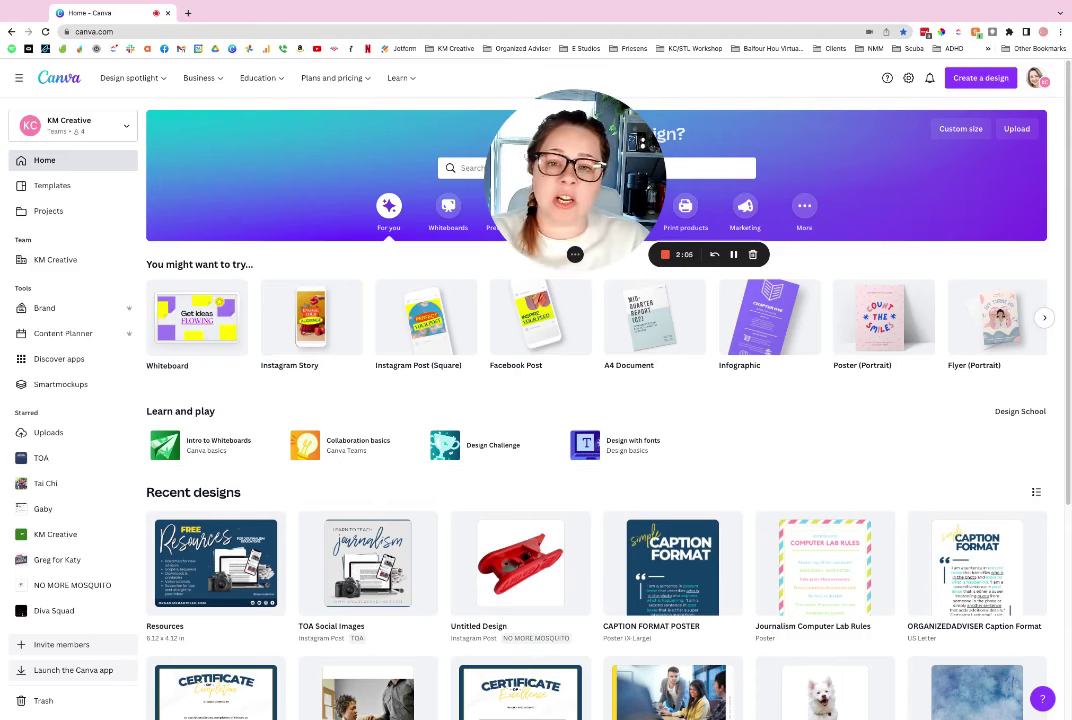
Step: Open the canva.com/education page, start the teacher verification, and skip the Claim Canva for Education offer
{"action": "left_click", "coordinate": [354, 31]}
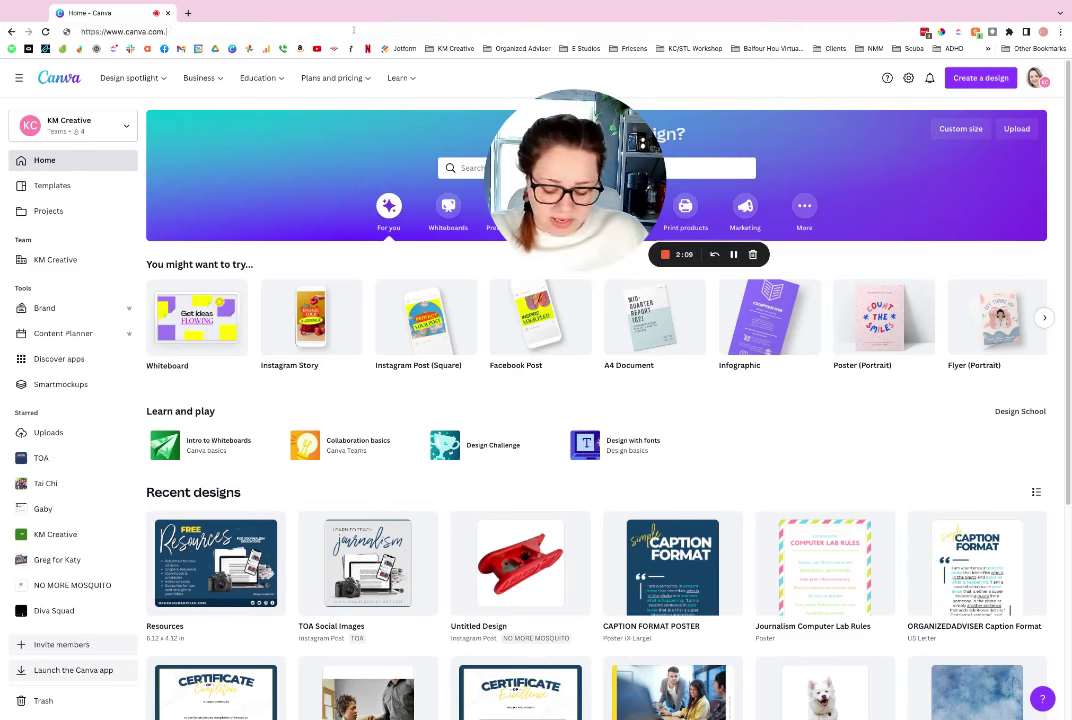
{"action": "type", "text": "education"}
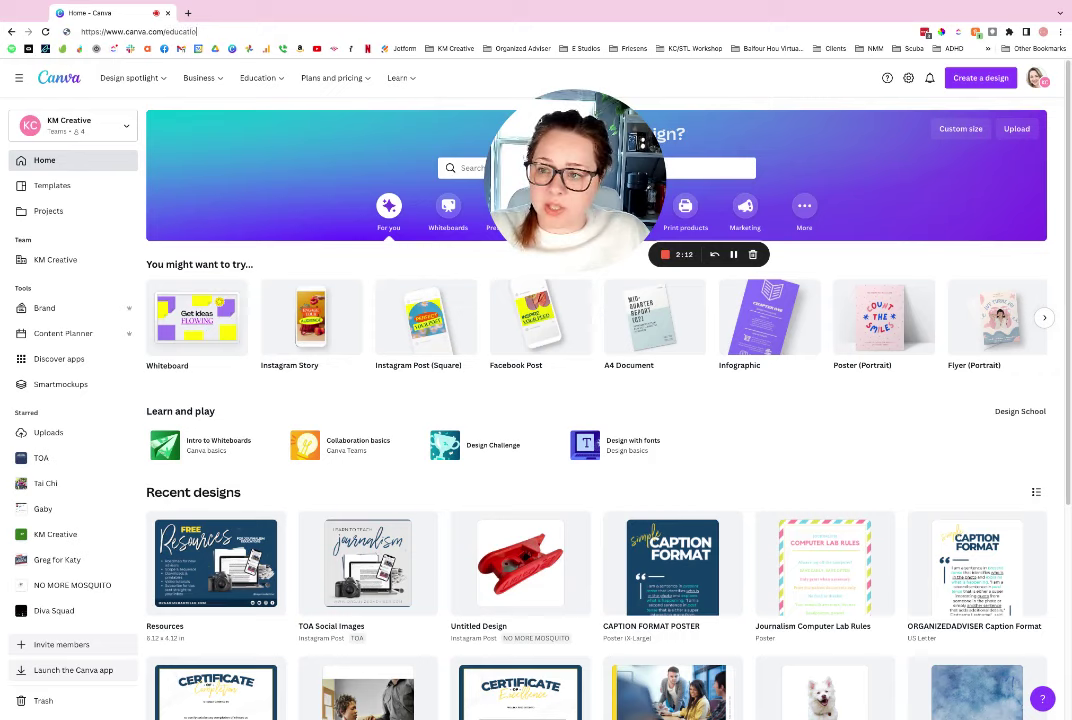
{"action": "key", "text": "Return"}
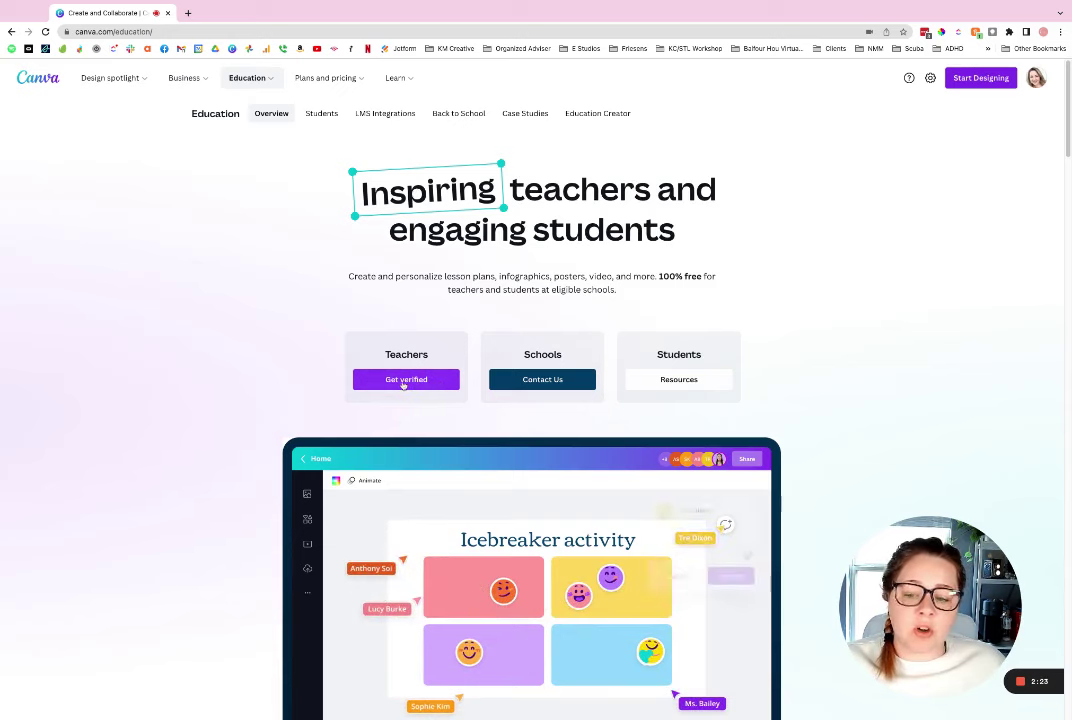
{"action": "left_click", "coordinate": [427, 384]}
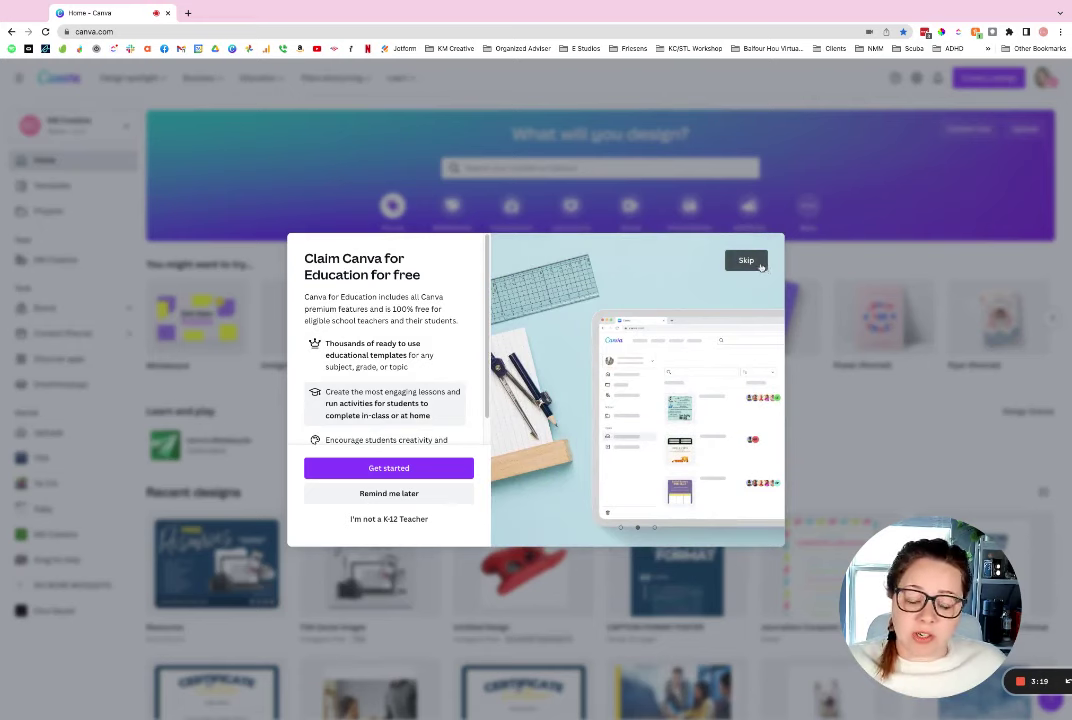
{"action": "left_click", "coordinate": [762, 262]}
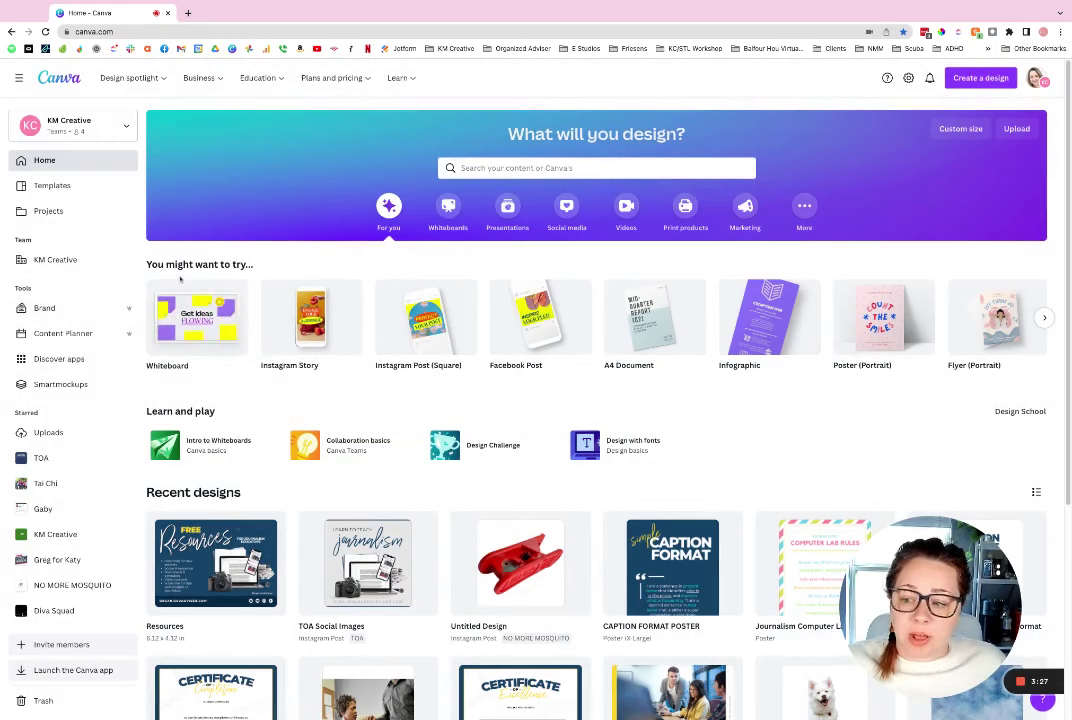
Step: Open the KM Creative team page and look through its list of people and their team roles
{"action": "left_click", "coordinate": [72, 260]}
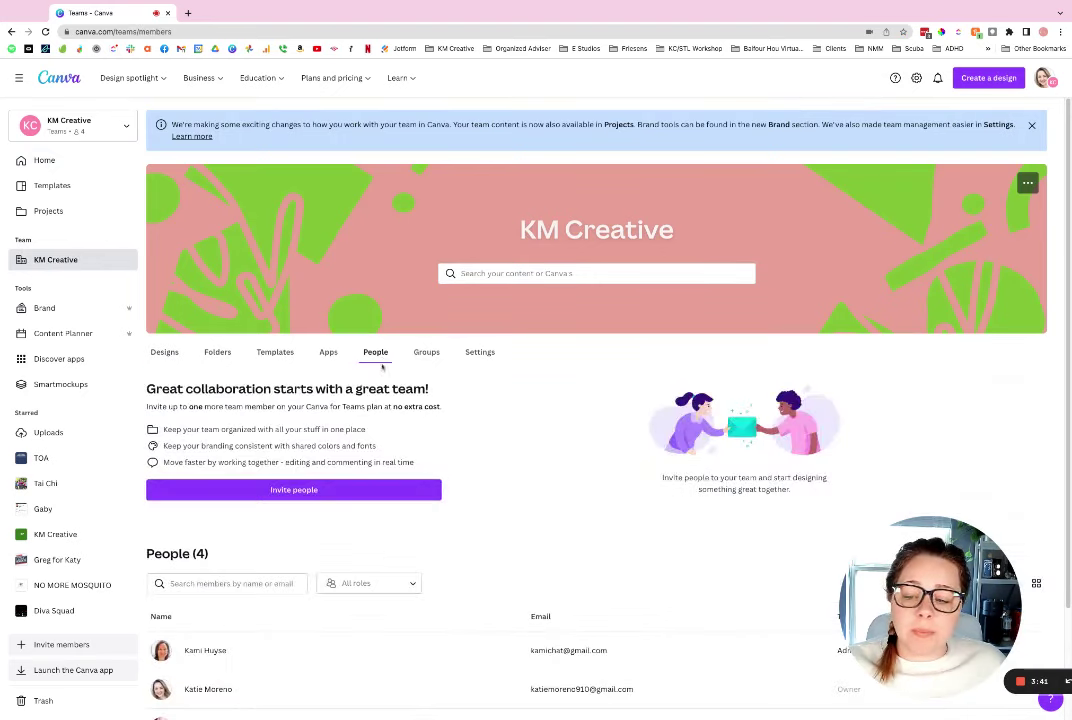
{"action": "scroll", "coordinate": [240, 400], "scroll_direction": "down", "scroll_amount": 2}
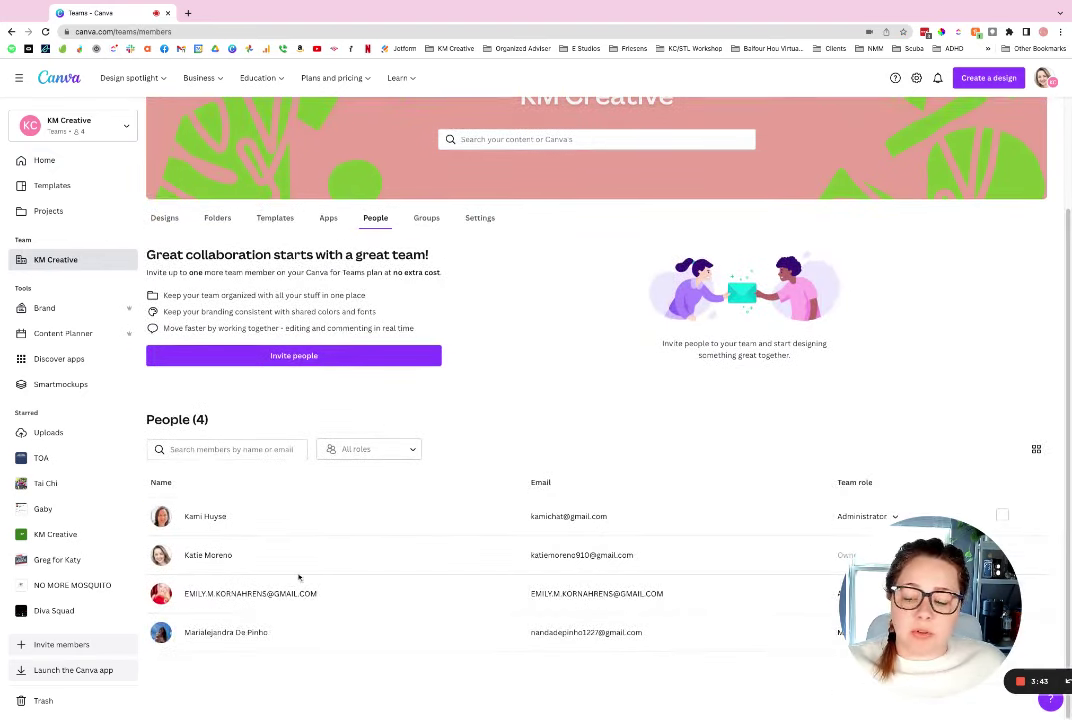
{"action": "scroll", "coordinate": [259, 490], "scroll_direction": "up", "scroll_amount": 2}
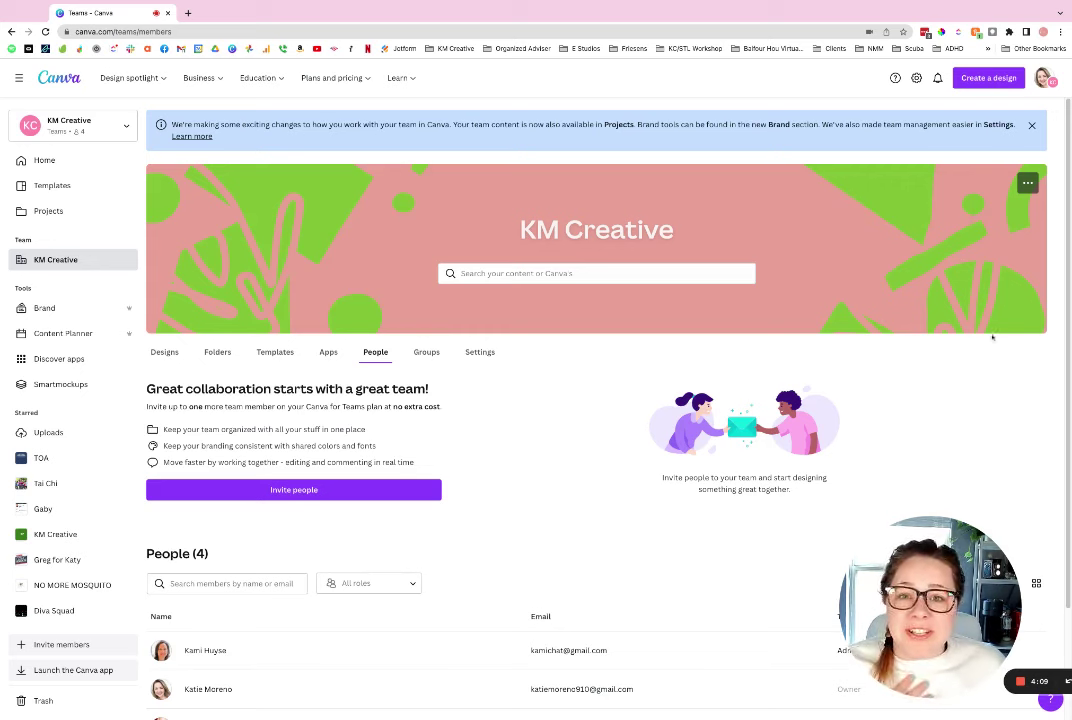
Step: Search the design types for "letter" and create a blank Letter design
{"action": "left_click", "coordinate": [992, 80]}
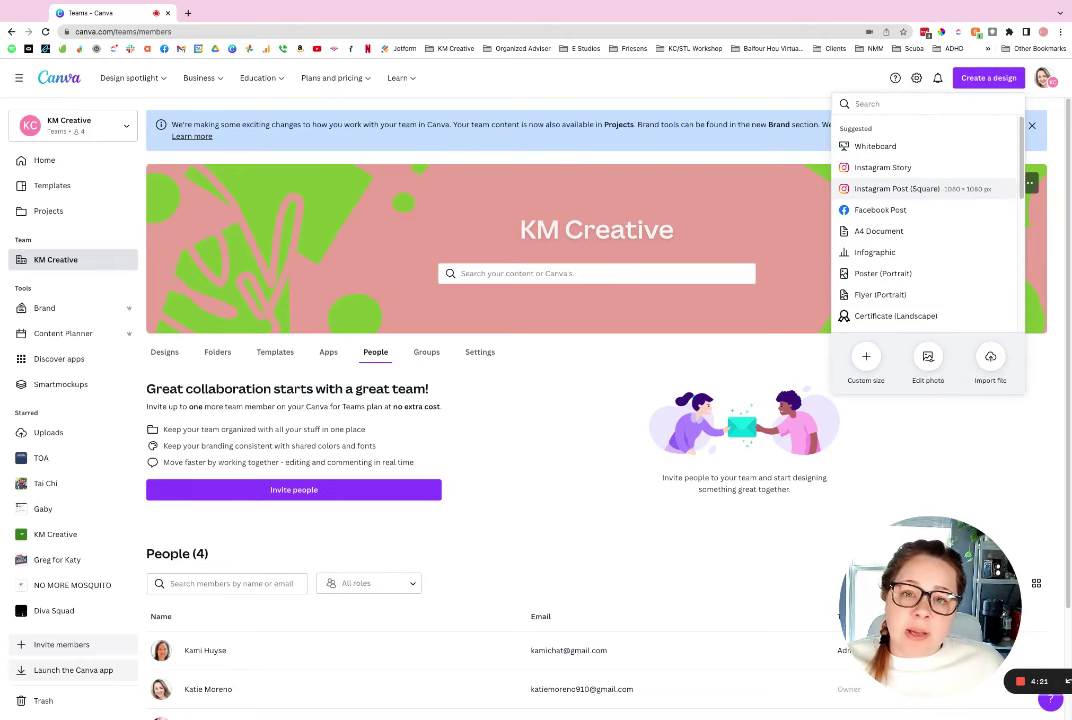
{"action": "left_click", "coordinate": [880, 104]}
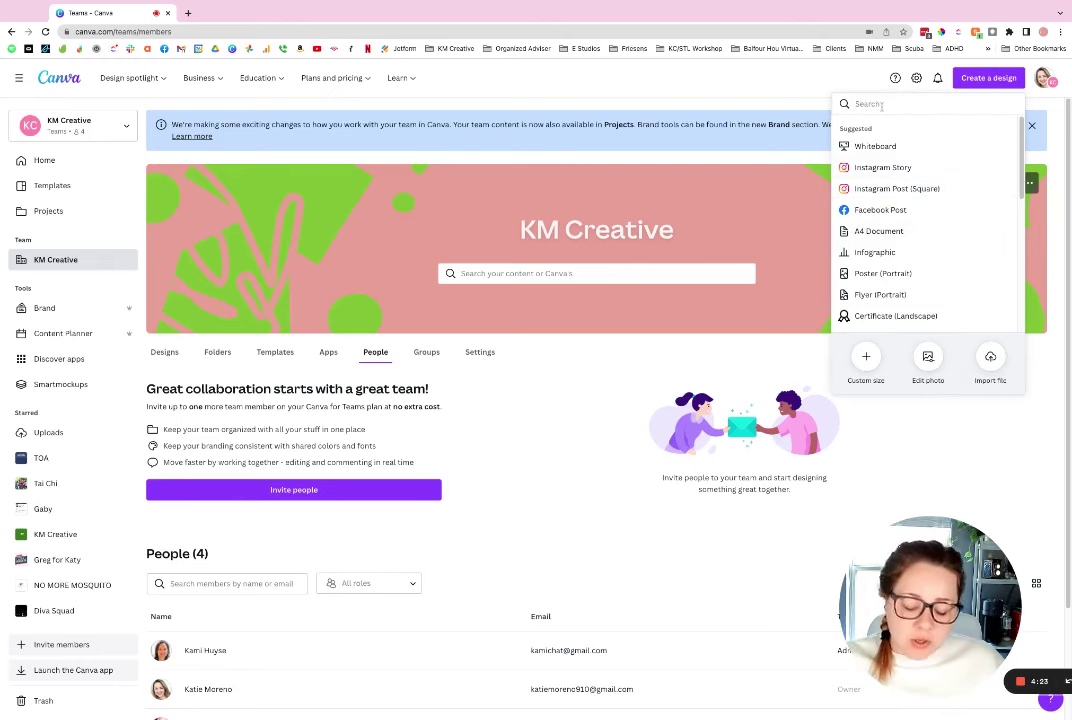
{"action": "type", "text": "letter"}
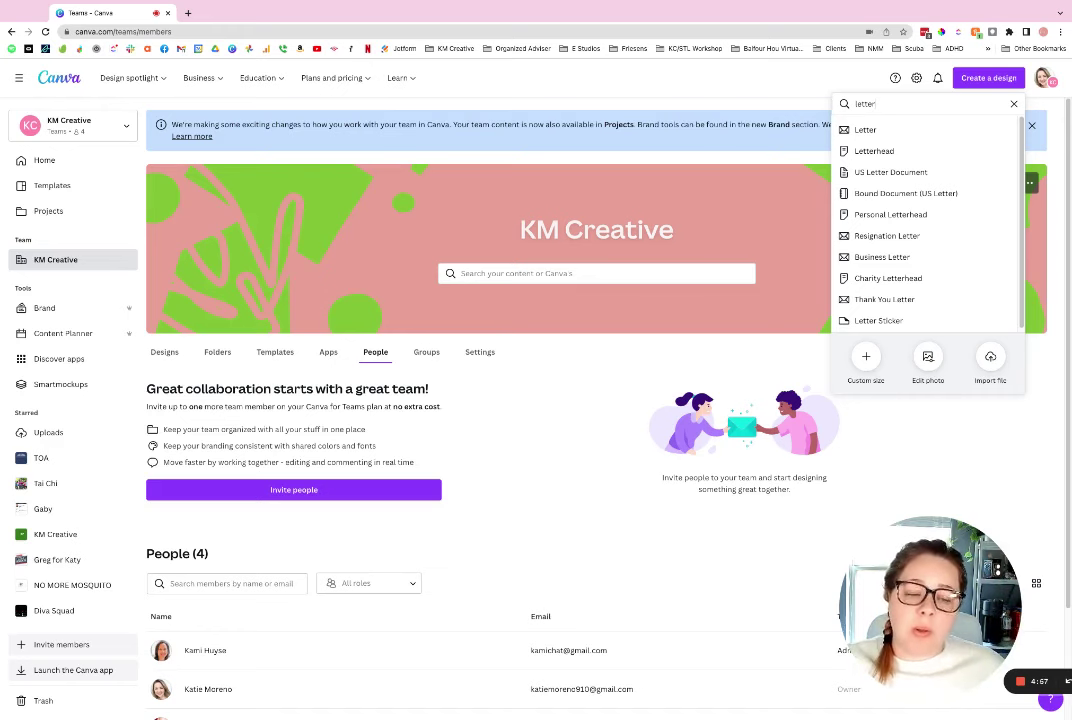
{"action": "left_click", "coordinate": [881, 133]}
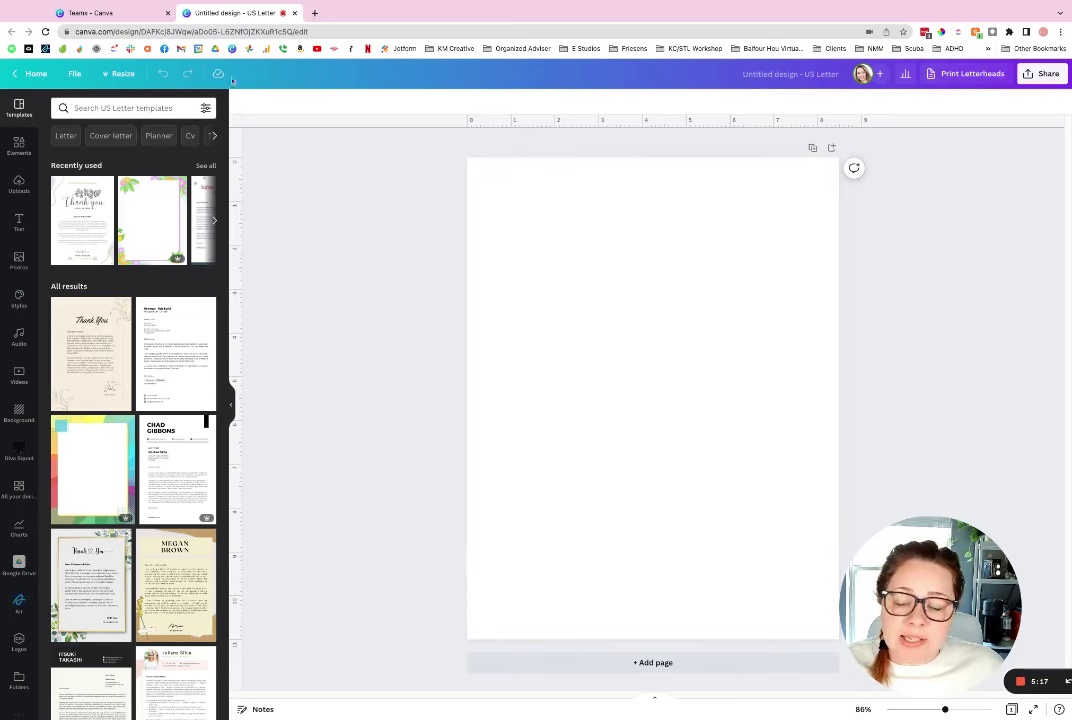
Step: Hide the rulers and guides of the letter design and show them again
{"action": "left_click", "coordinate": [73, 74]}
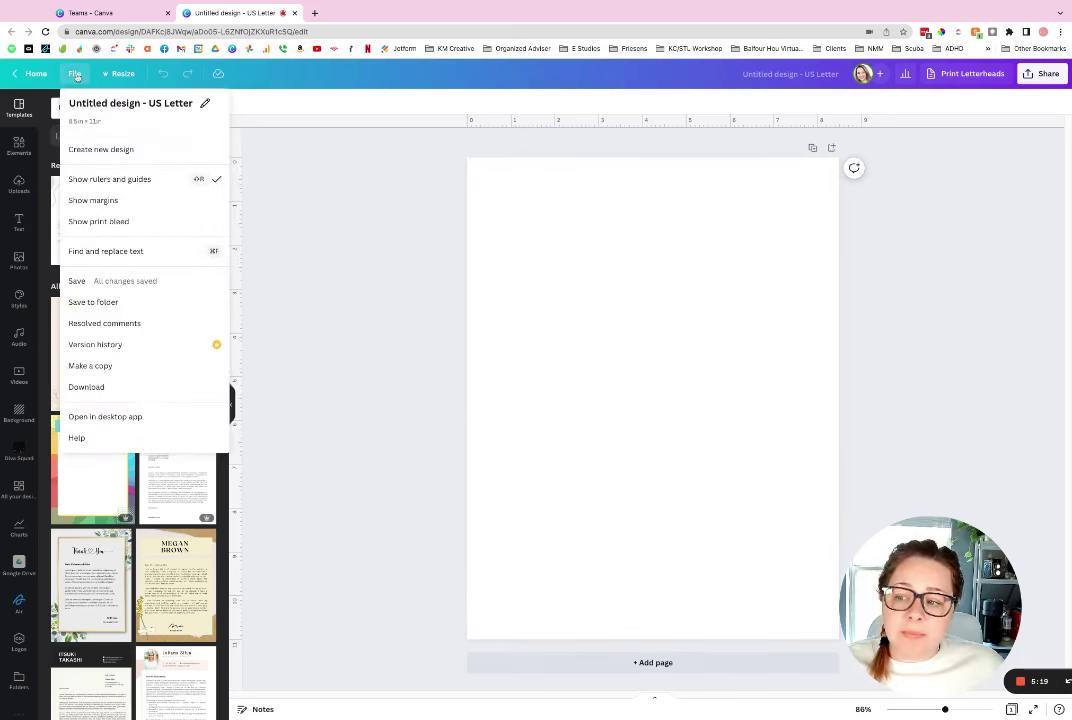
{"action": "left_click", "coordinate": [137, 181]}
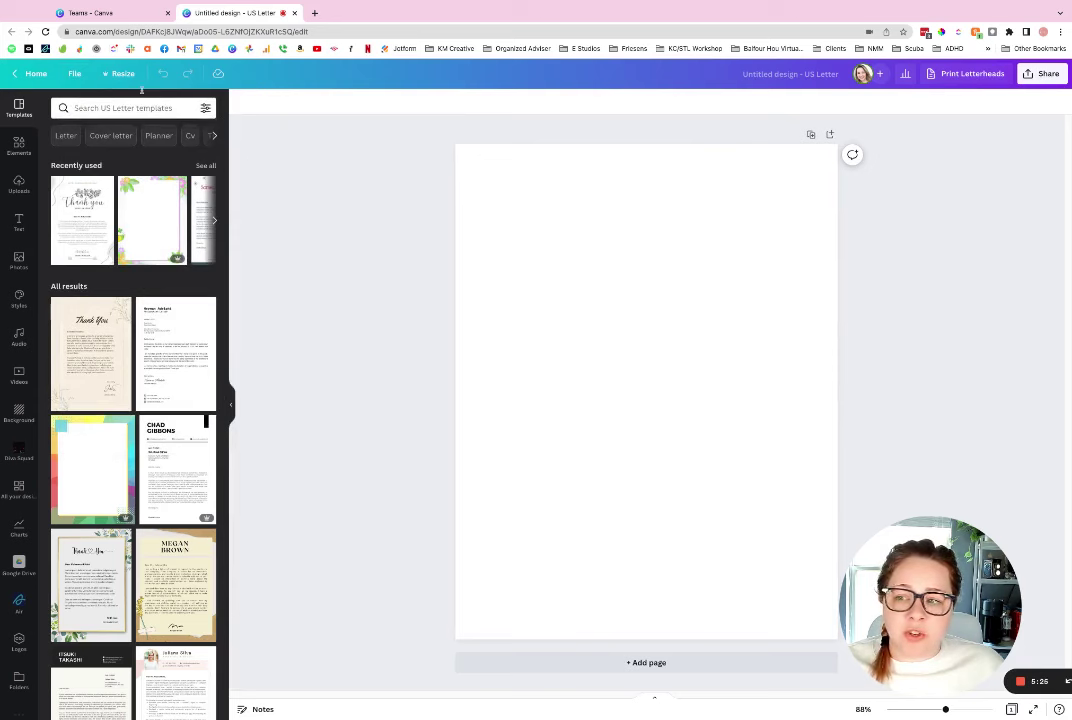
{"action": "left_click", "coordinate": [74, 73]}
{"action": "left_click", "coordinate": [120, 178]}
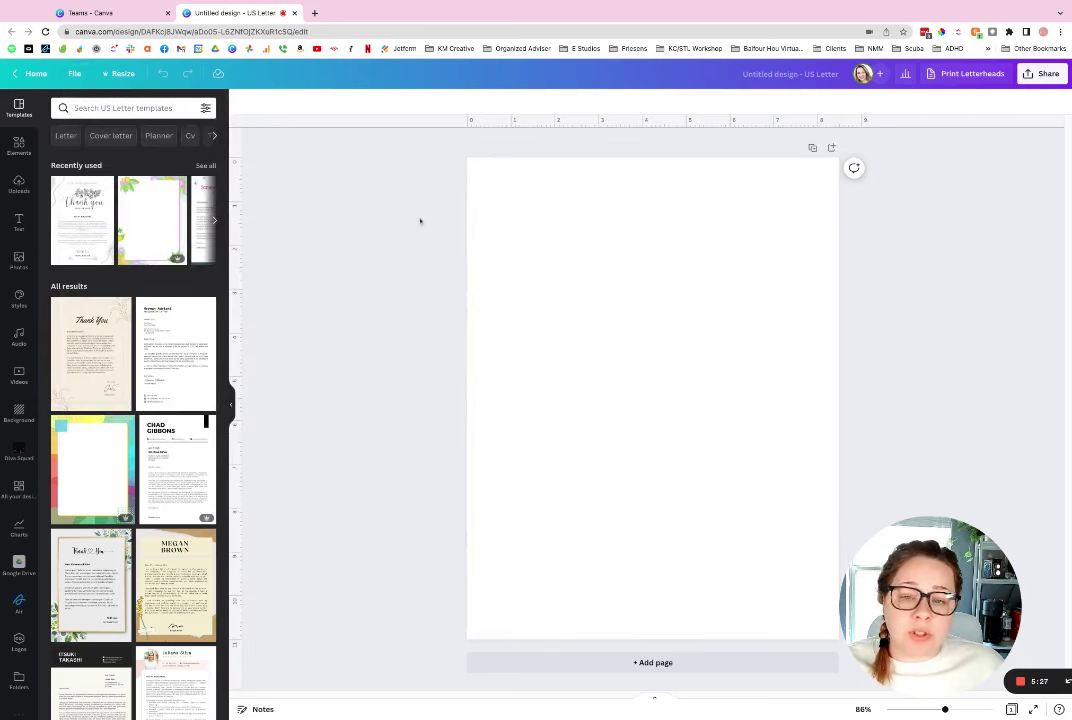
Step: Show the margins and the print bleed on the letter page
{"action": "left_click", "coordinate": [75, 76]}
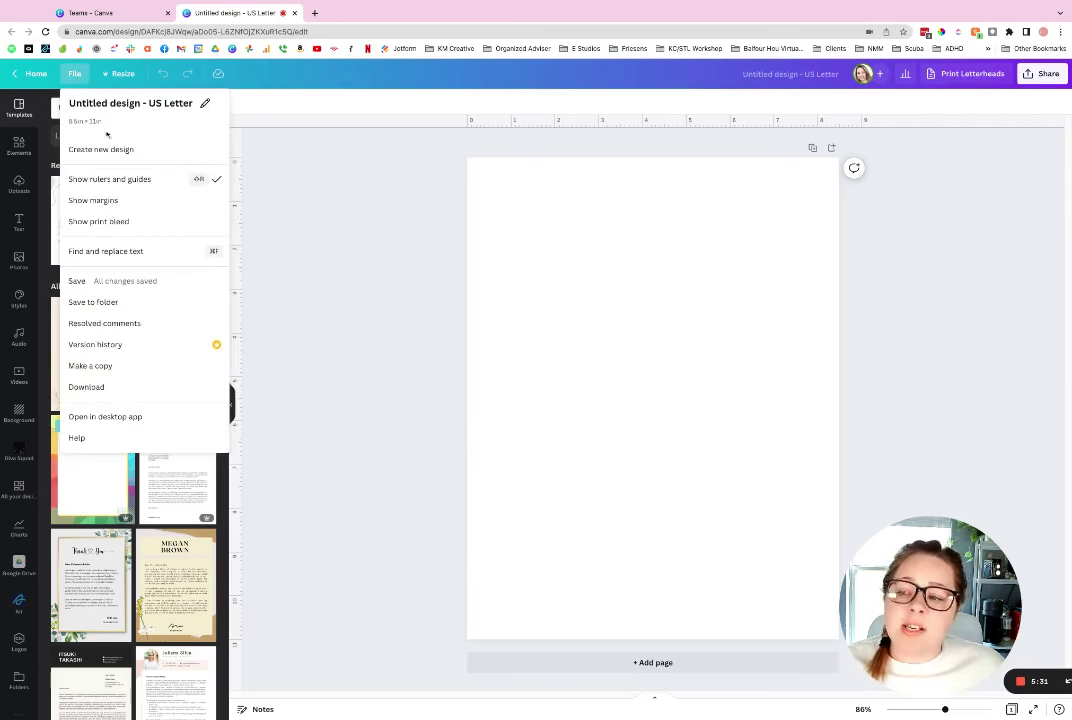
{"action": "left_click", "coordinate": [93, 200]}
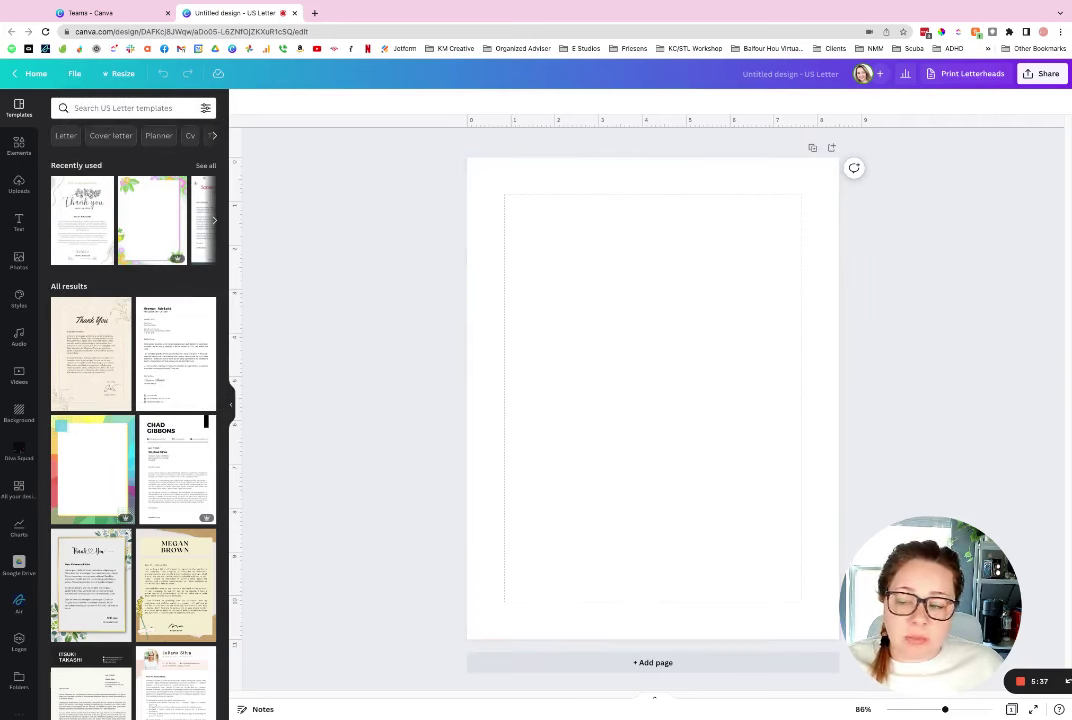
{"action": "left_click", "coordinate": [74, 73]}
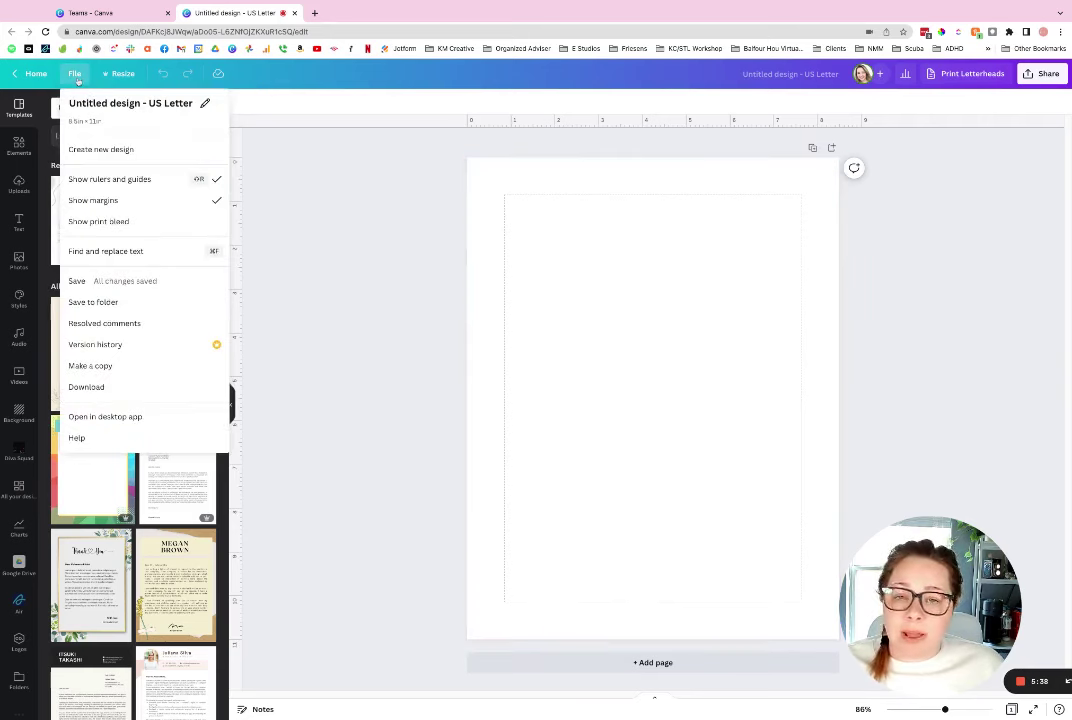
{"action": "left_click", "coordinate": [118, 221]}
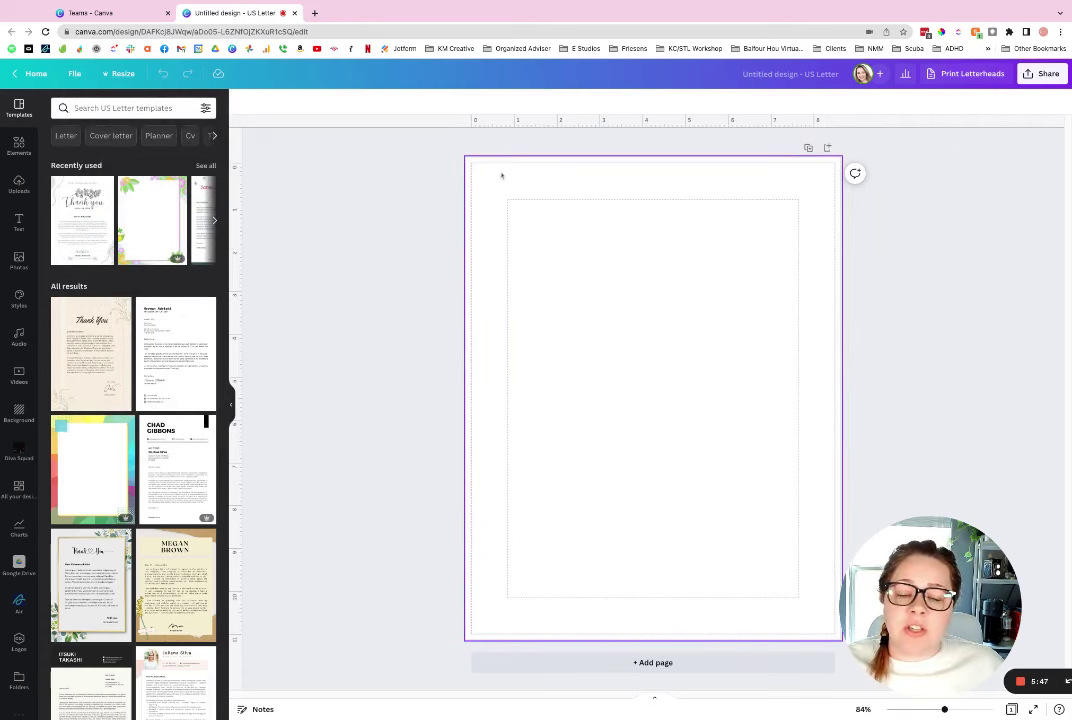
{"action": "left_click", "coordinate": [74, 73]}
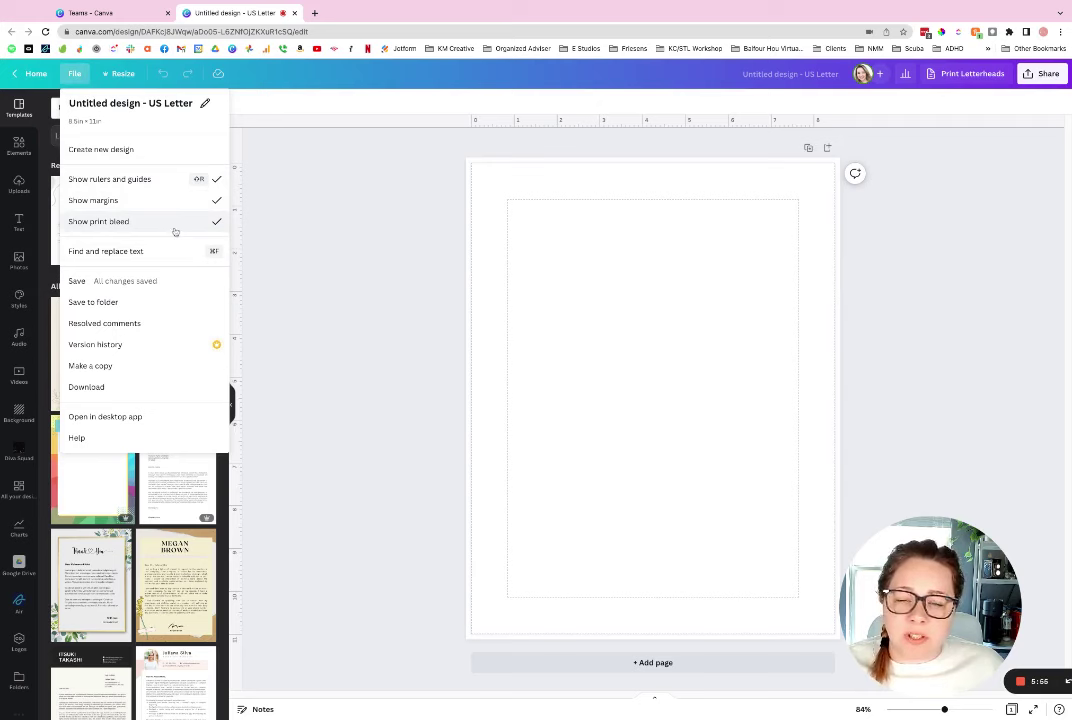
{"action": "left_click", "coordinate": [395, 218]}
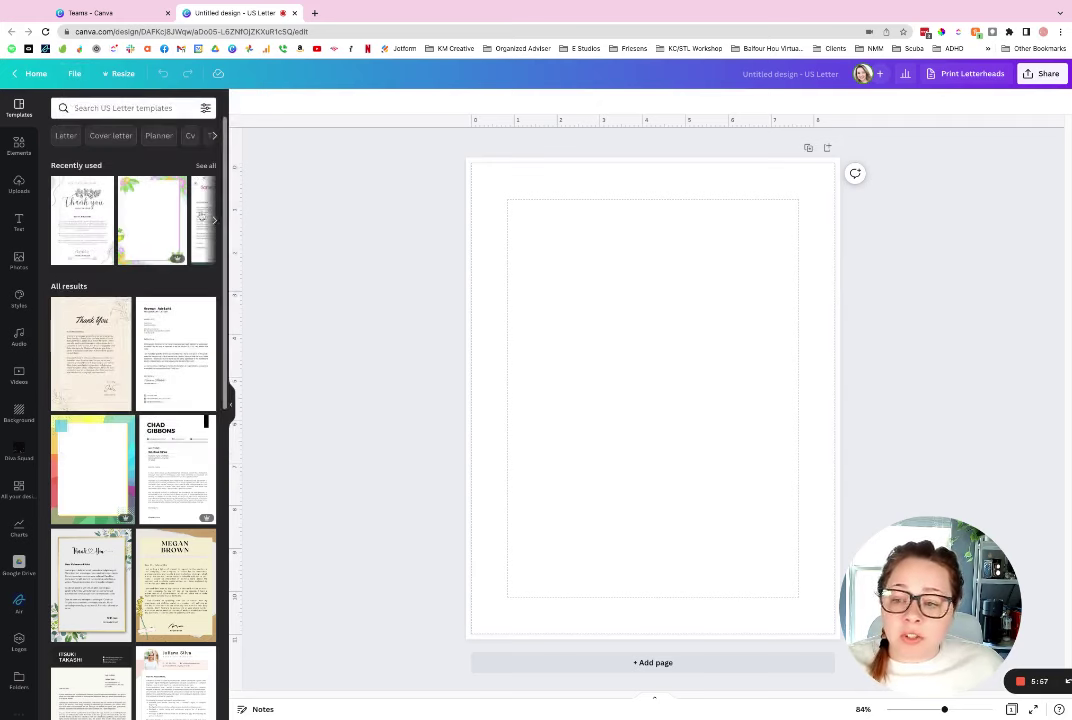
Step: Place a vertical guide at about 1.63 in on the page and remove it again
{"action": "left_click_drag", "start_coordinate": [237, 290], "coordinate": [541, 290]}
{"action": "left_click", "coordinate": [584, 304]}
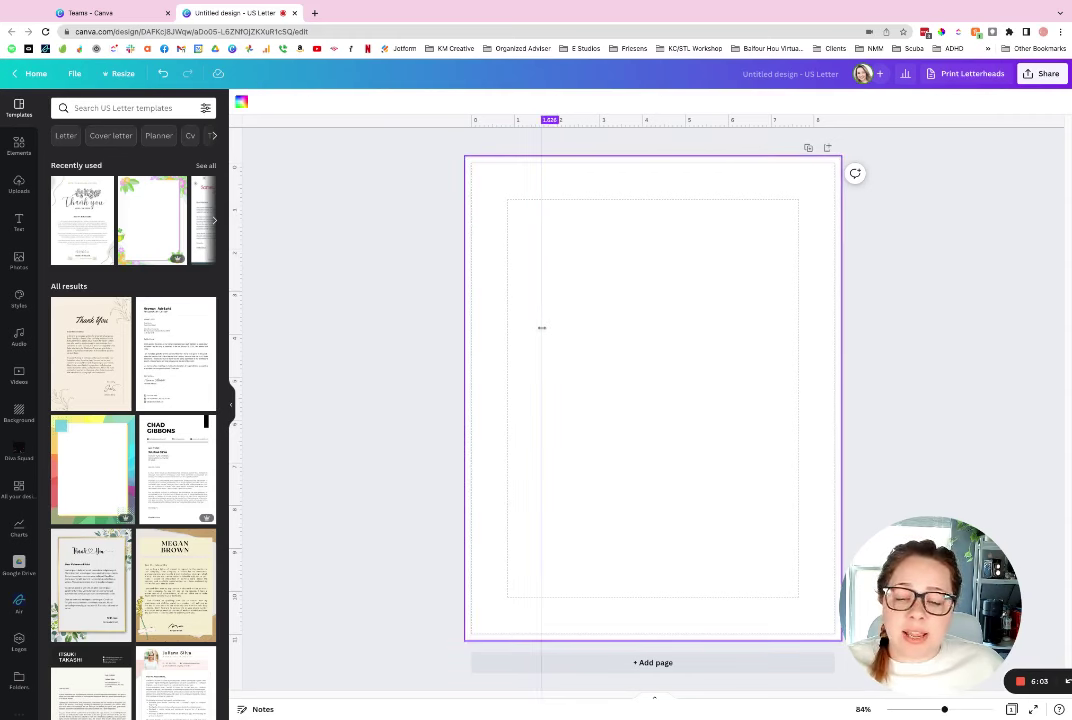
{"action": "left_click_drag", "start_coordinate": [541, 327], "coordinate": [230, 327]}
Step: Hide the margins, the rulers and guides, and the print bleed on the letter page
{"action": "left_click", "coordinate": [78, 72]}
{"action": "left_click", "coordinate": [124, 200]}
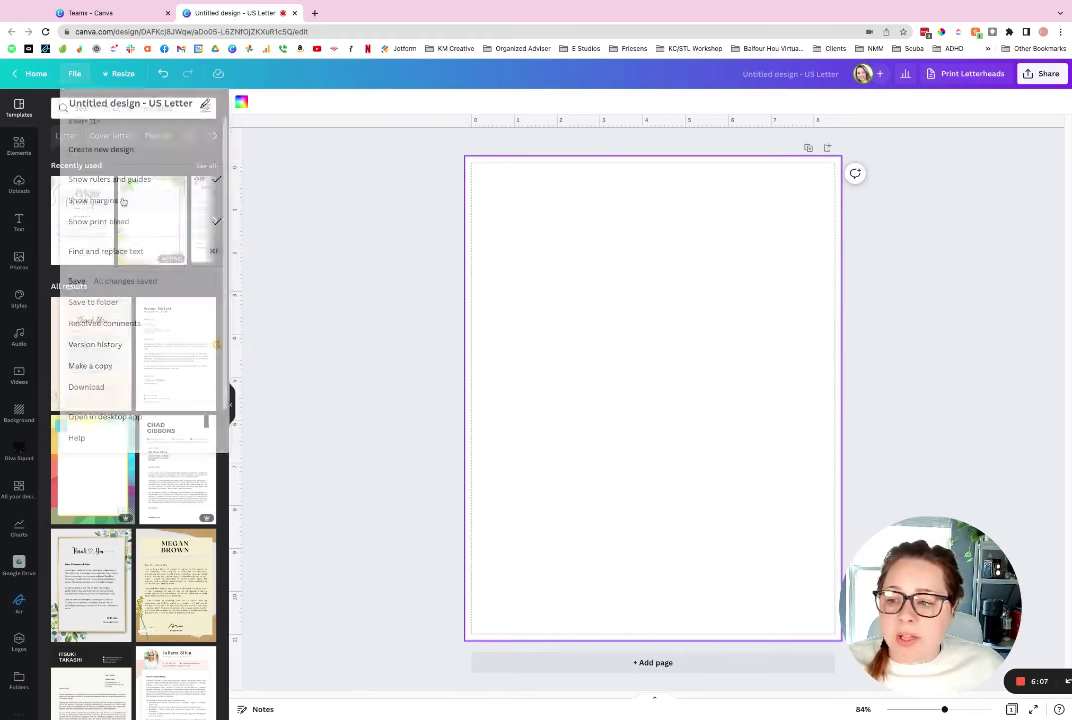
{"action": "left_click", "coordinate": [74, 74]}
{"action": "left_click", "coordinate": [106, 179]}
{"action": "left_click", "coordinate": [74, 74]}
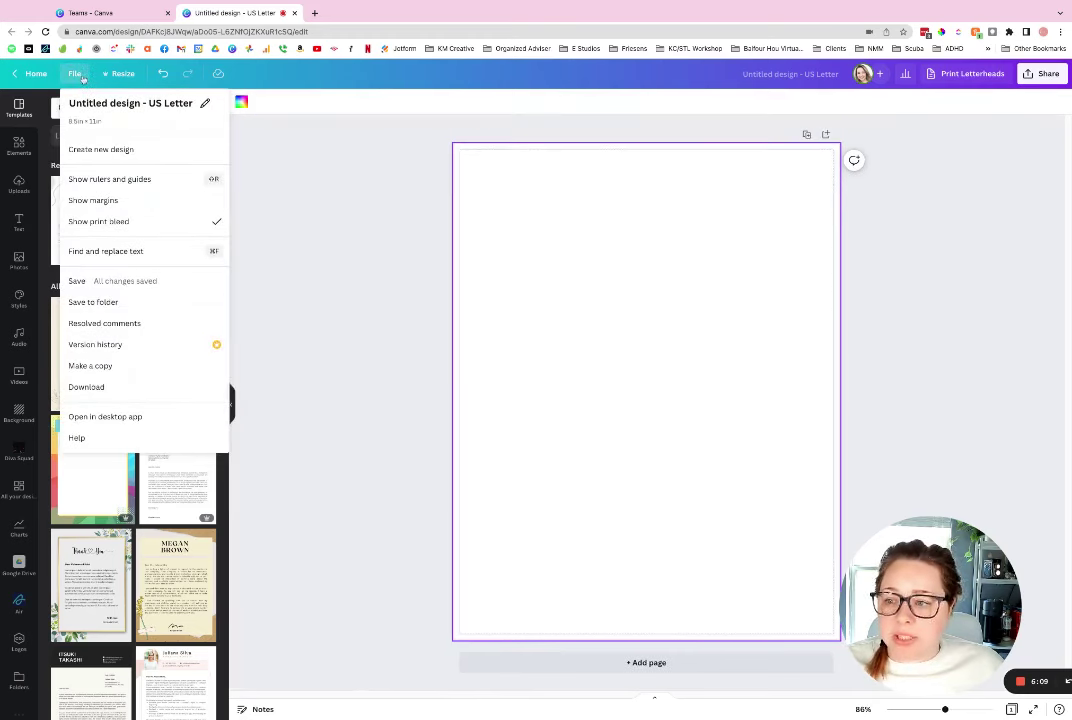
{"action": "left_click", "coordinate": [98, 221]}
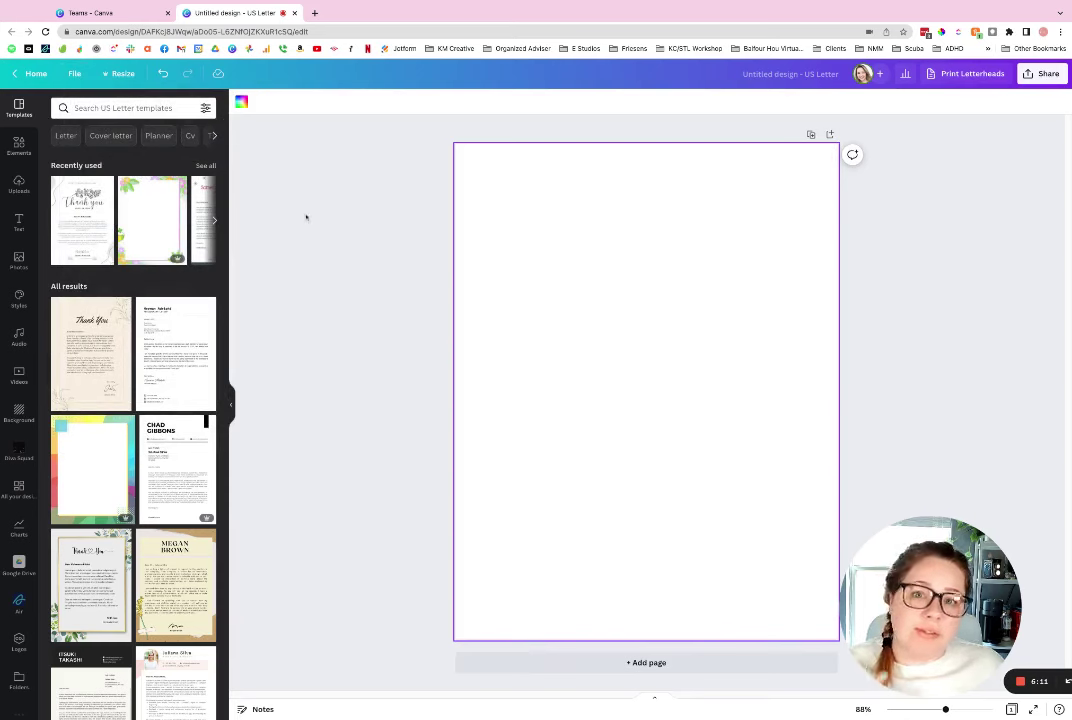
Step: Find the blue Elsa birthday cake photo among the uploaded images and add it to the page
{"action": "left_click", "coordinate": [18, 182]}
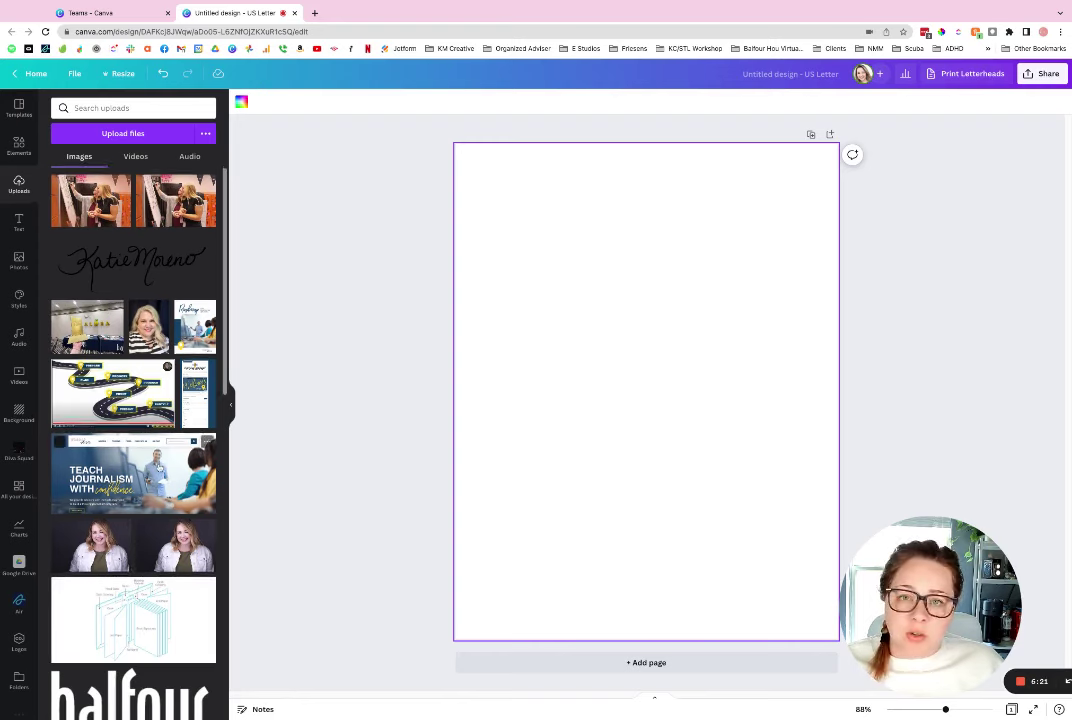
{"action": "scroll", "coordinate": [175, 458], "scroll_direction": "down", "scroll_amount": 15}
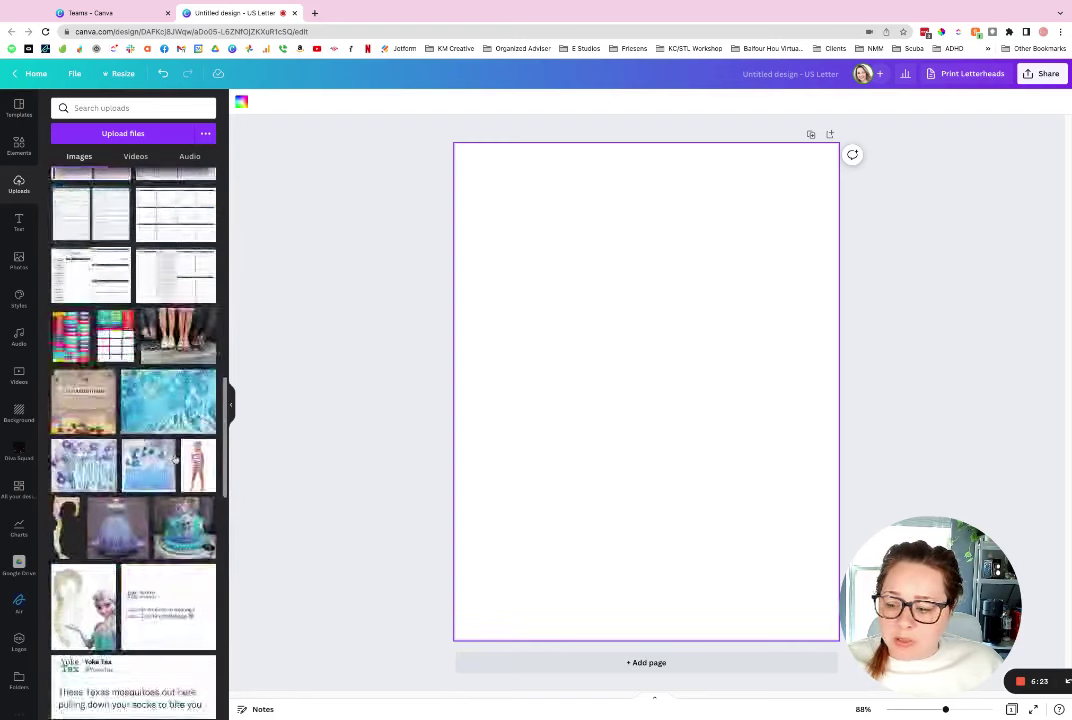
{"action": "scroll", "coordinate": [175, 458], "scroll_direction": "down", "scroll_amount": 4}
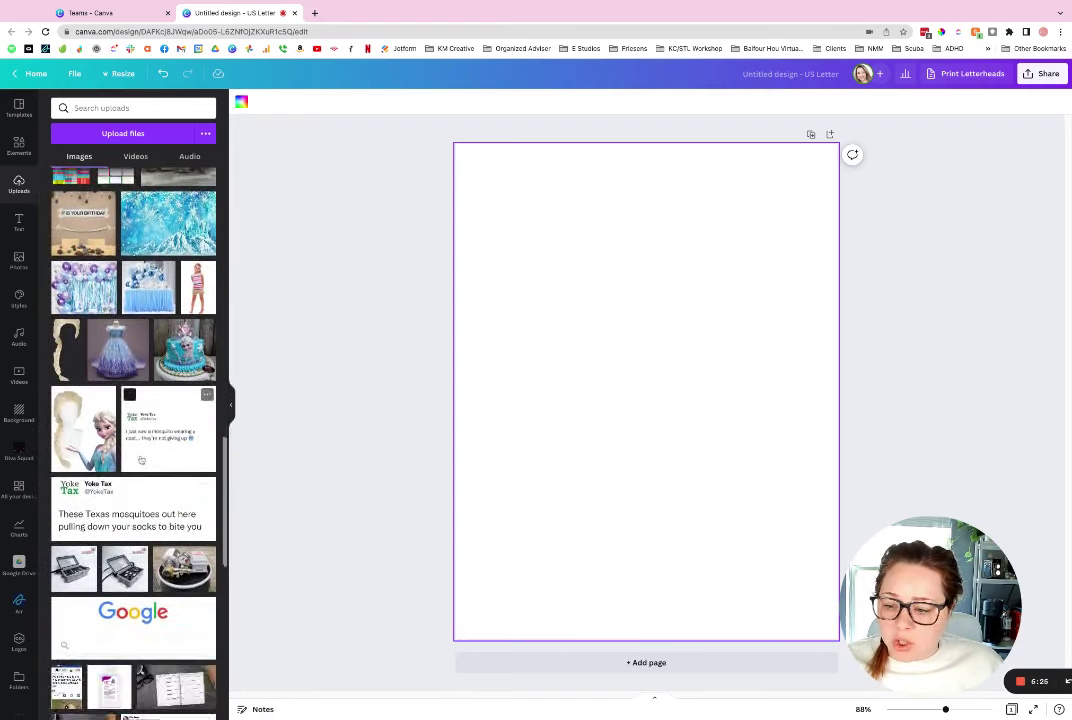
{"action": "left_click", "coordinate": [184, 349]}
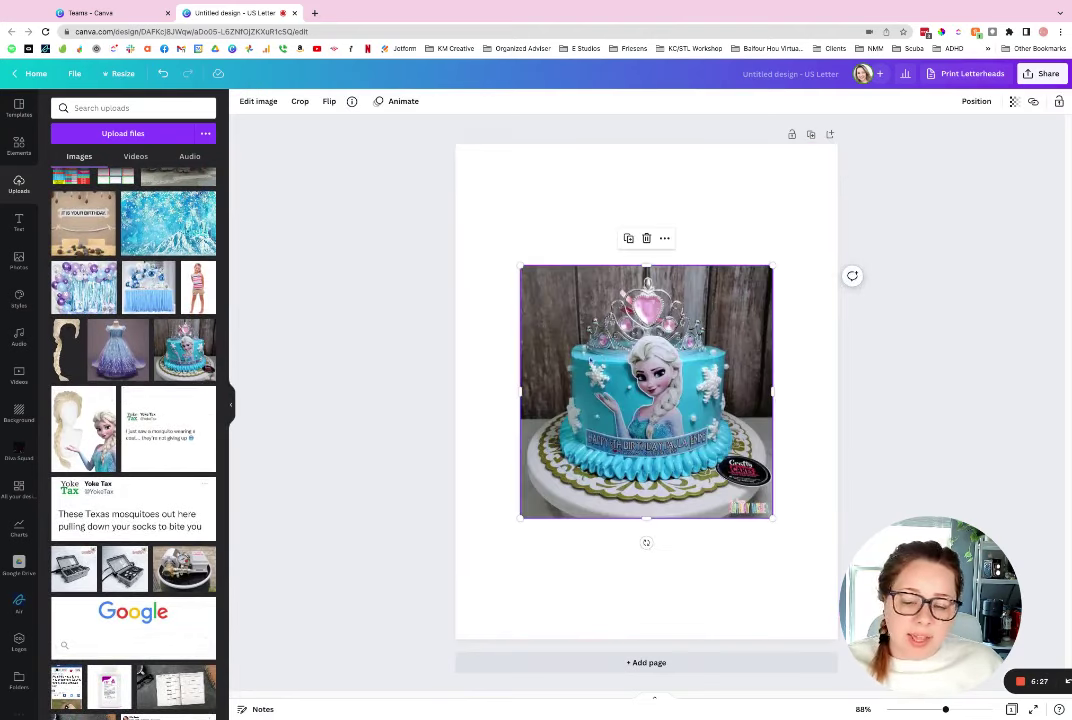
Step: Enlarge the cake photo to the full page width and center it vertically on the page
{"action": "left_click_drag", "start_coordinate": [646, 392], "coordinate": [582, 271]}
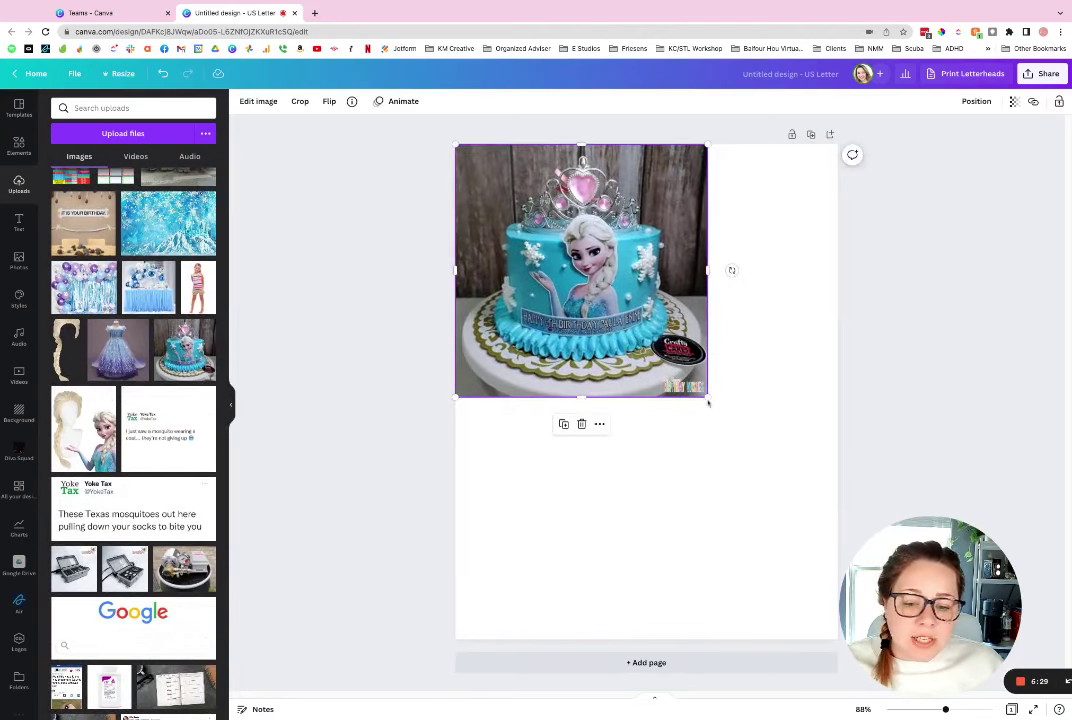
{"action": "left_click_drag", "start_coordinate": [708, 402], "coordinate": [837, 526]}
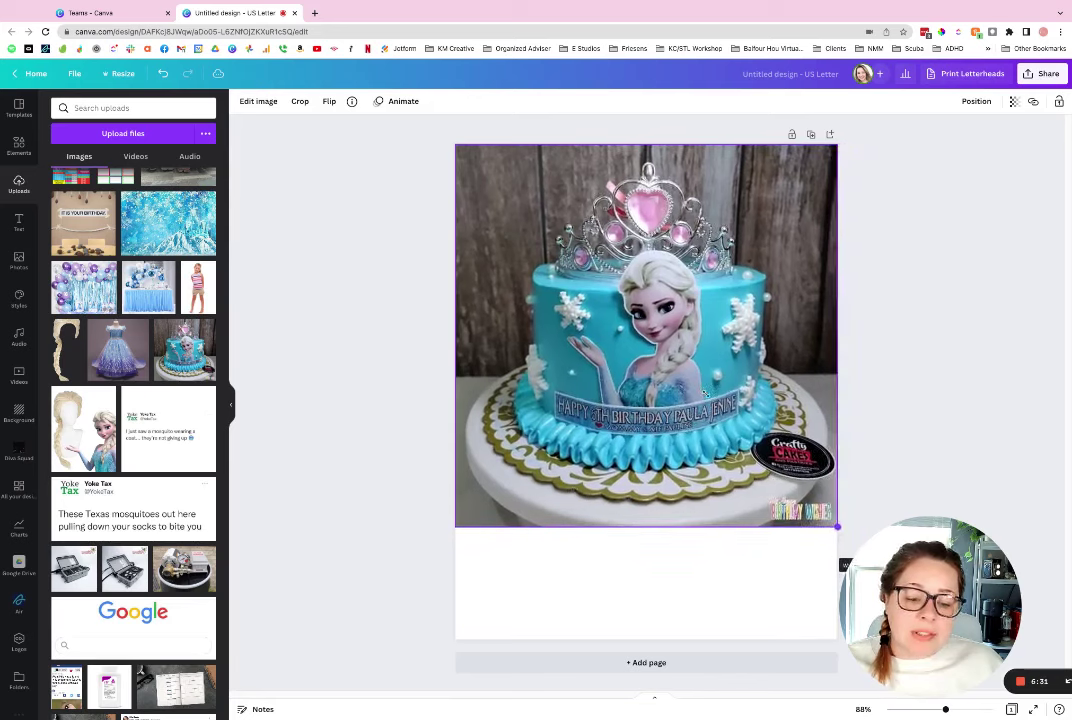
{"action": "left_click", "coordinate": [853, 484]}
{"action": "left_click_drag", "start_coordinate": [661, 378], "coordinate": [661, 434]}
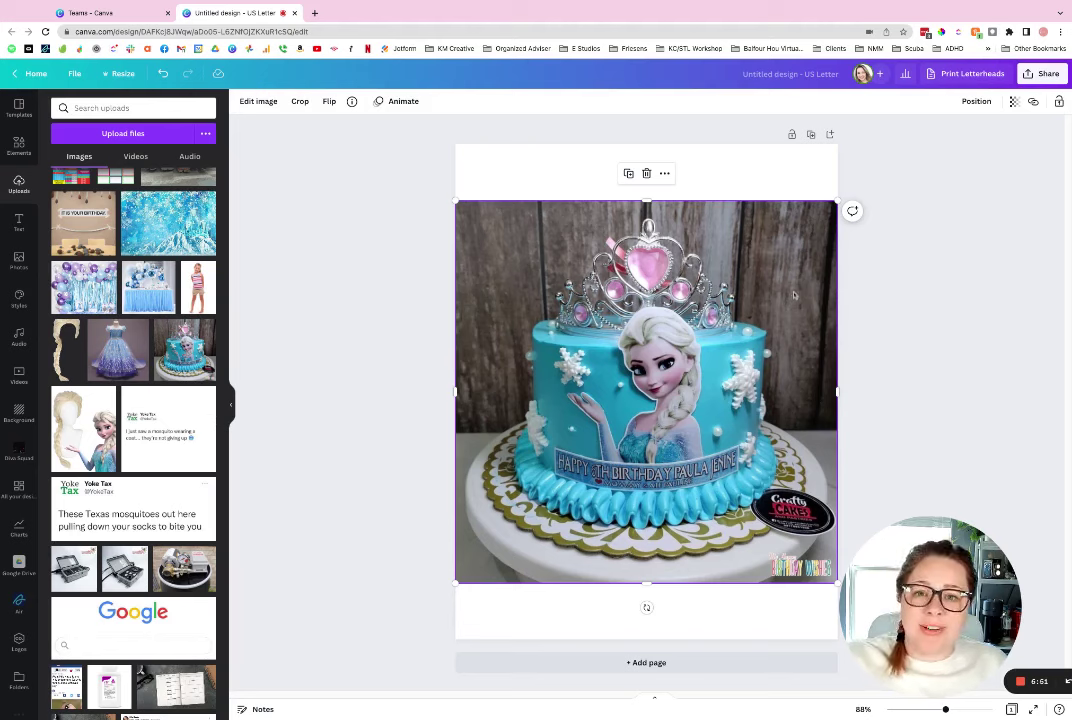
Step: Move the cake photo up the page and return it to the vertical center
{"action": "left_click", "coordinate": [866, 292]}
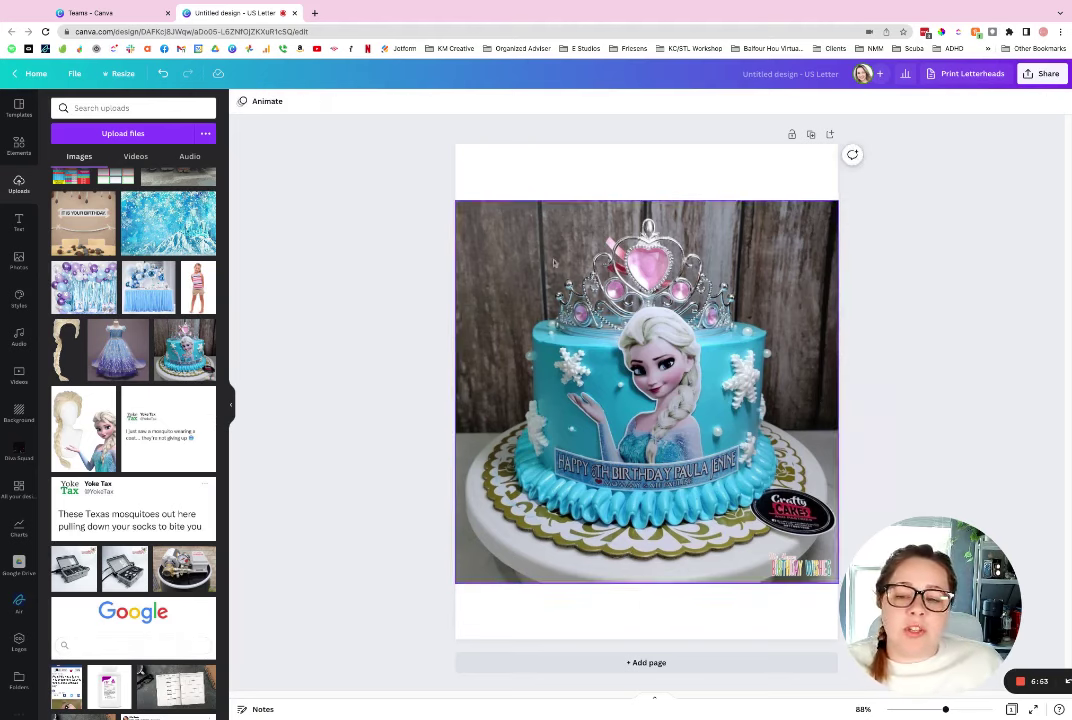
{"action": "mouse_move", "coordinate": [646, 391]}
{"action": "left_mouse_down"}
{"action": "mouse_move", "coordinate": [671, 416]}
{"action": "mouse_move", "coordinate": [557, 363]}
{"action": "mouse_move", "coordinate": [588, 336]}
{"action": "mouse_move", "coordinate": [646, 374]}
{"action": "left_mouse_up"}
{"action": "left_click_drag", "start_coordinate": [827, 262], "coordinate": [788, 370]}
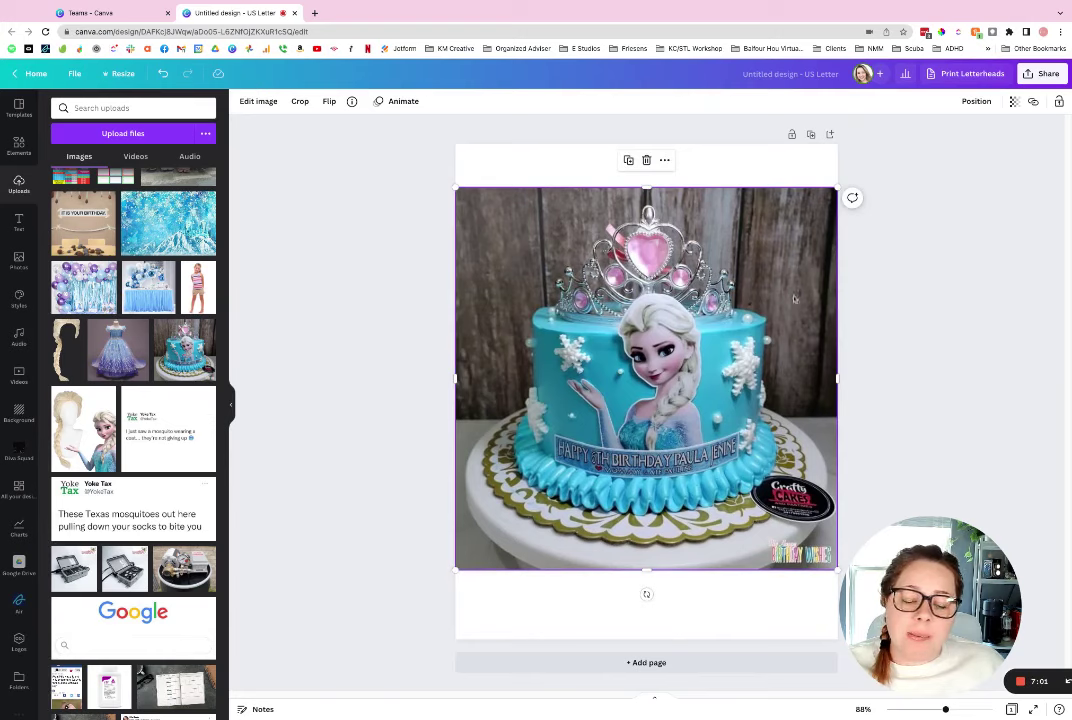
{"action": "mouse_move", "coordinate": [837, 188]}
{"action": "left_mouse_down"}
{"action": "mouse_move", "coordinate": [621, 404]}
{"action": "mouse_move", "coordinate": [837, 188]}
{"action": "left_mouse_up"}
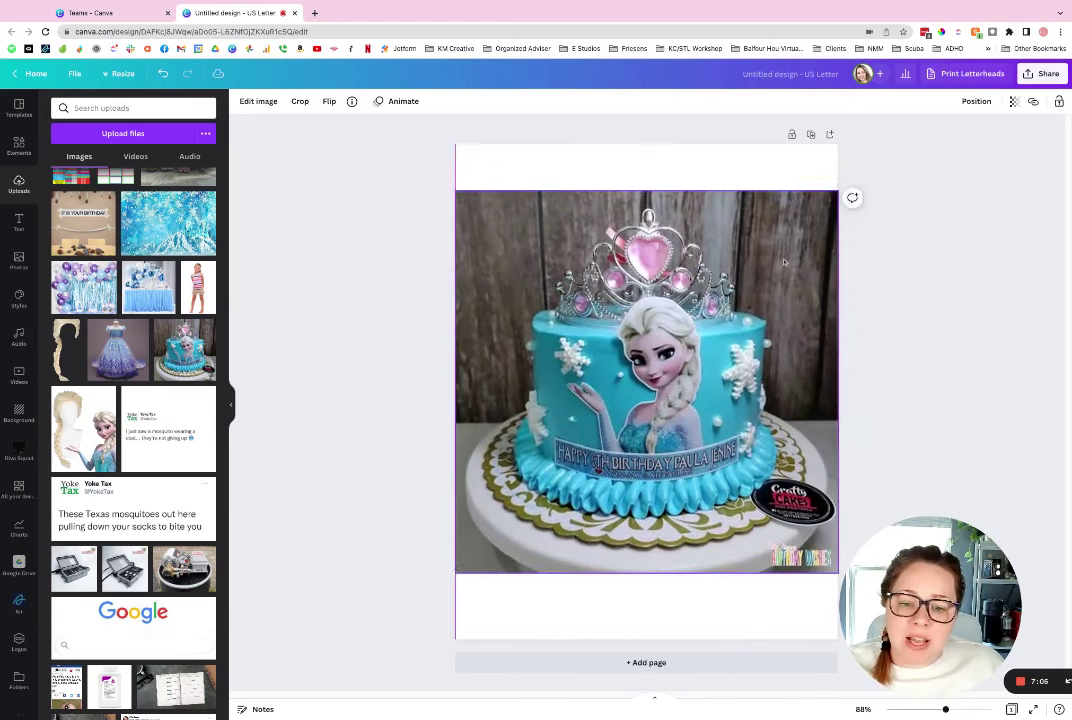
{"action": "left_click", "coordinate": [846, 220]}
{"action": "left_click_drag", "start_coordinate": [784, 262], "coordinate": [784, 272]}
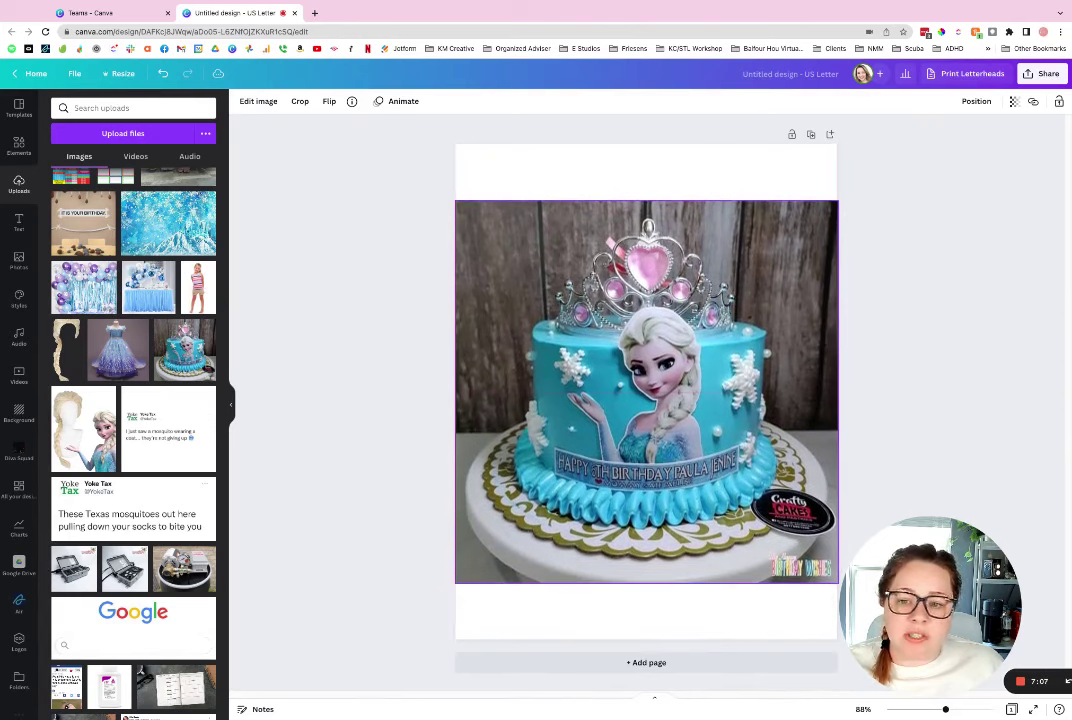
{"action": "left_click", "coordinate": [920, 265]}
Step: Remove the background of the cake photo with Background Remover
{"action": "left_click", "coordinate": [644, 233]}
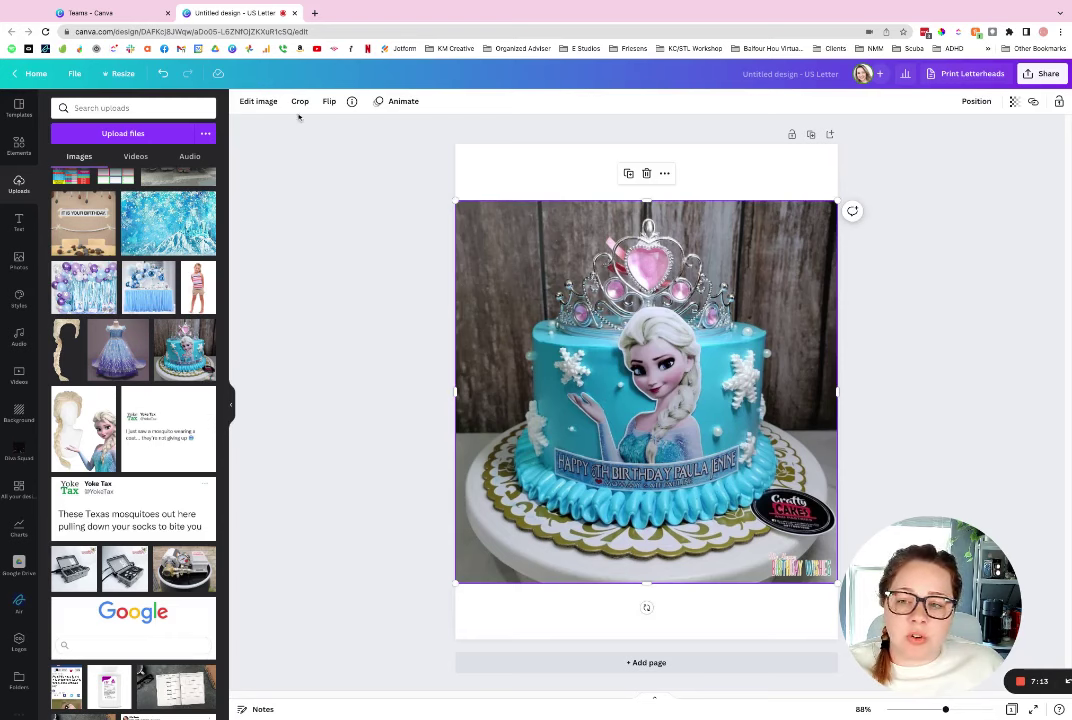
{"action": "left_click", "coordinate": [396, 360]}
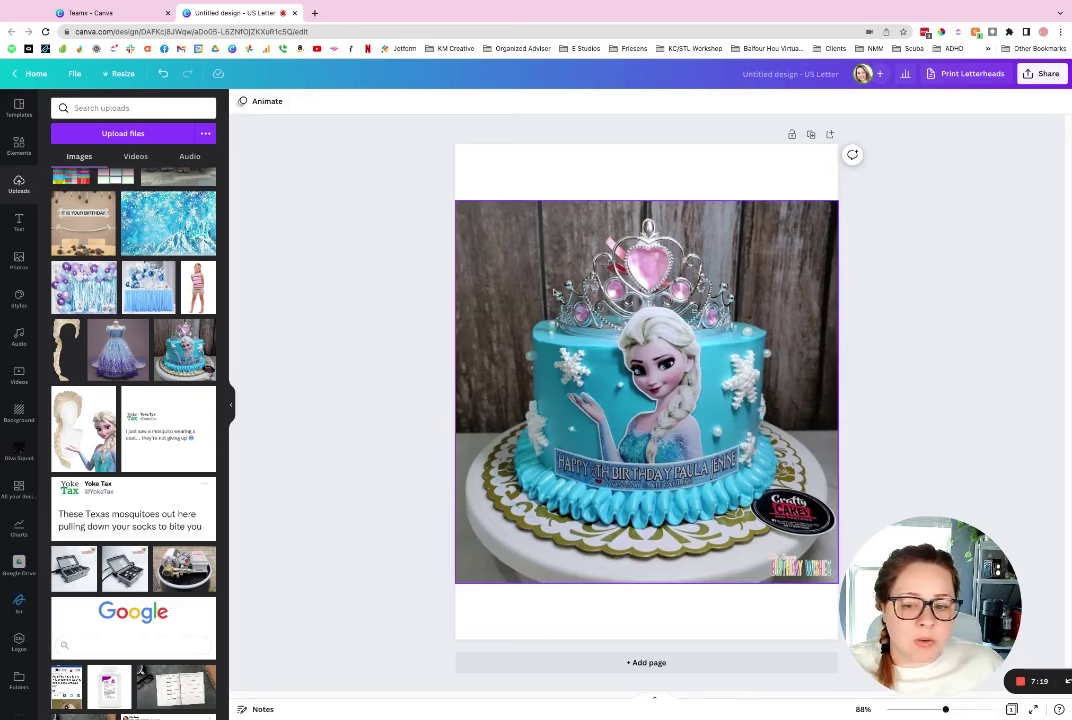
{"action": "left_click", "coordinate": [534, 280]}
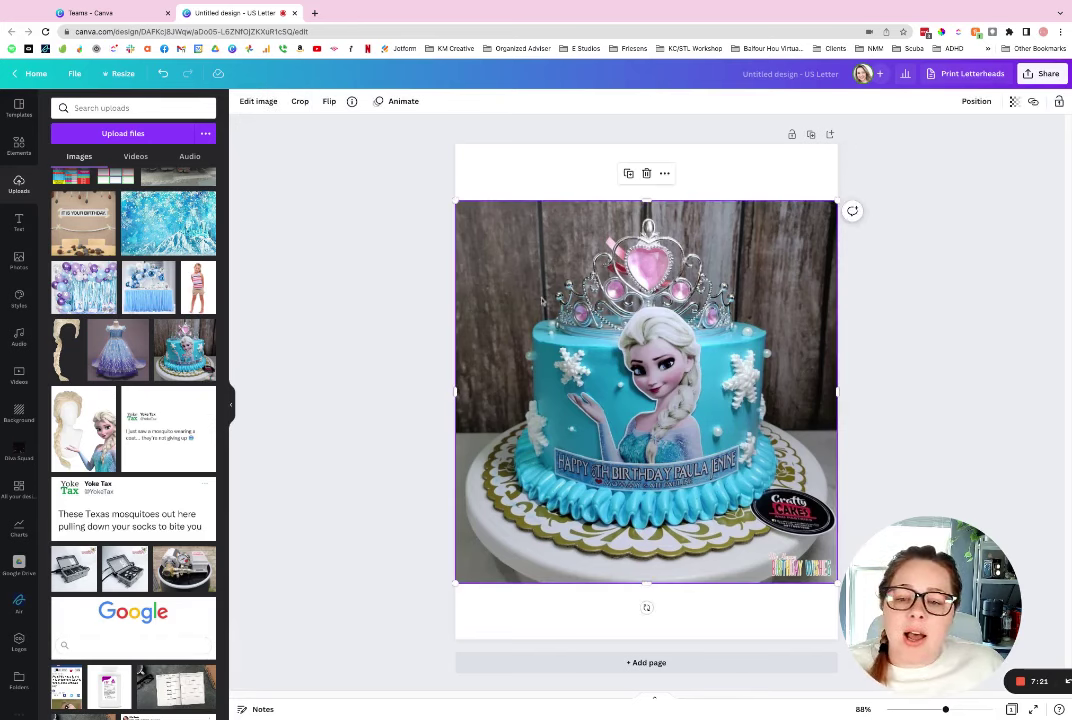
{"action": "left_click", "coordinate": [268, 102]}
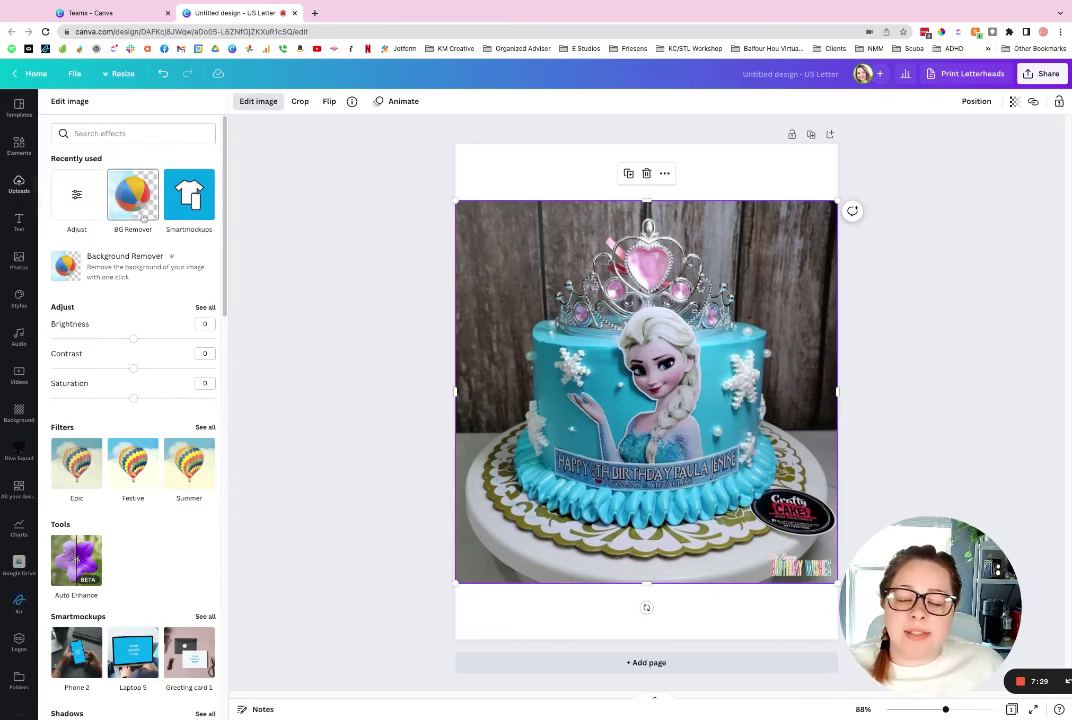
{"action": "left_click", "coordinate": [143, 213]}
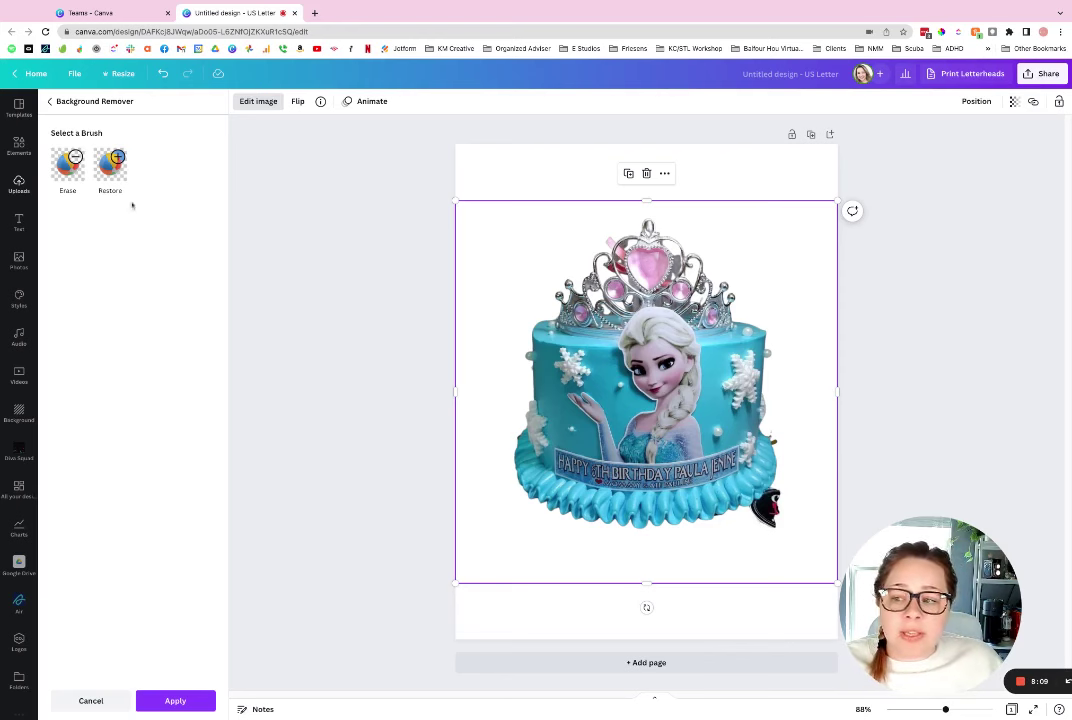
Step: Erase most of the leftover black label beside the cake's lower right edge using the Erase brush at size 34
{"action": "left_click", "coordinate": [120, 170]}
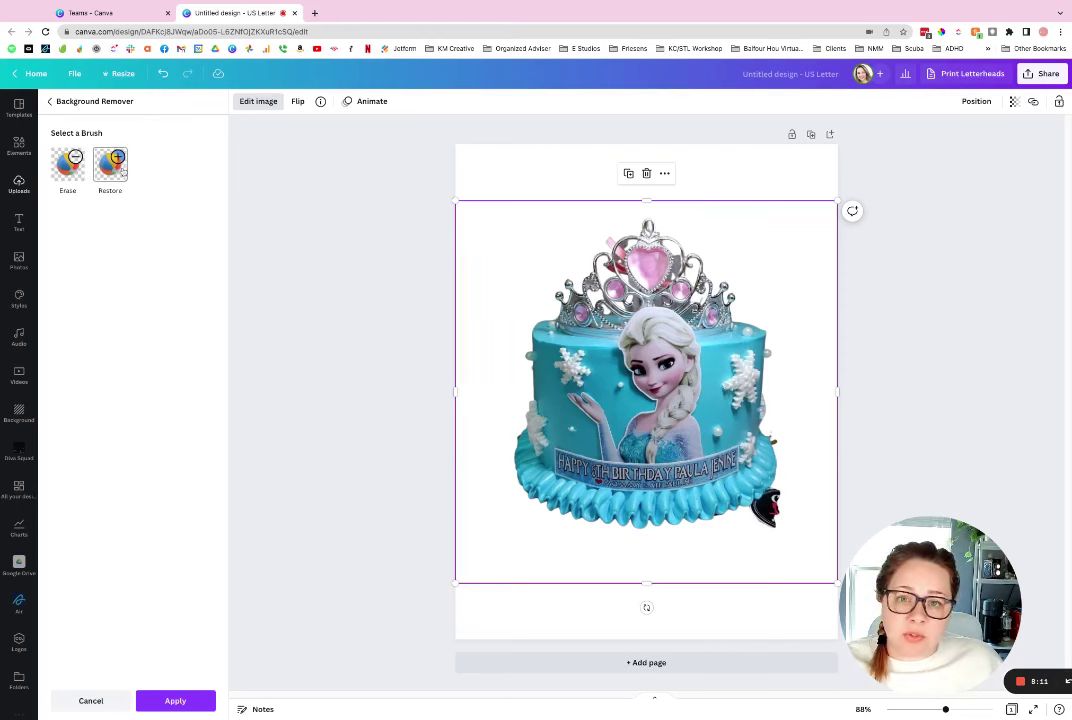
{"action": "left_click", "coordinate": [68, 168]}
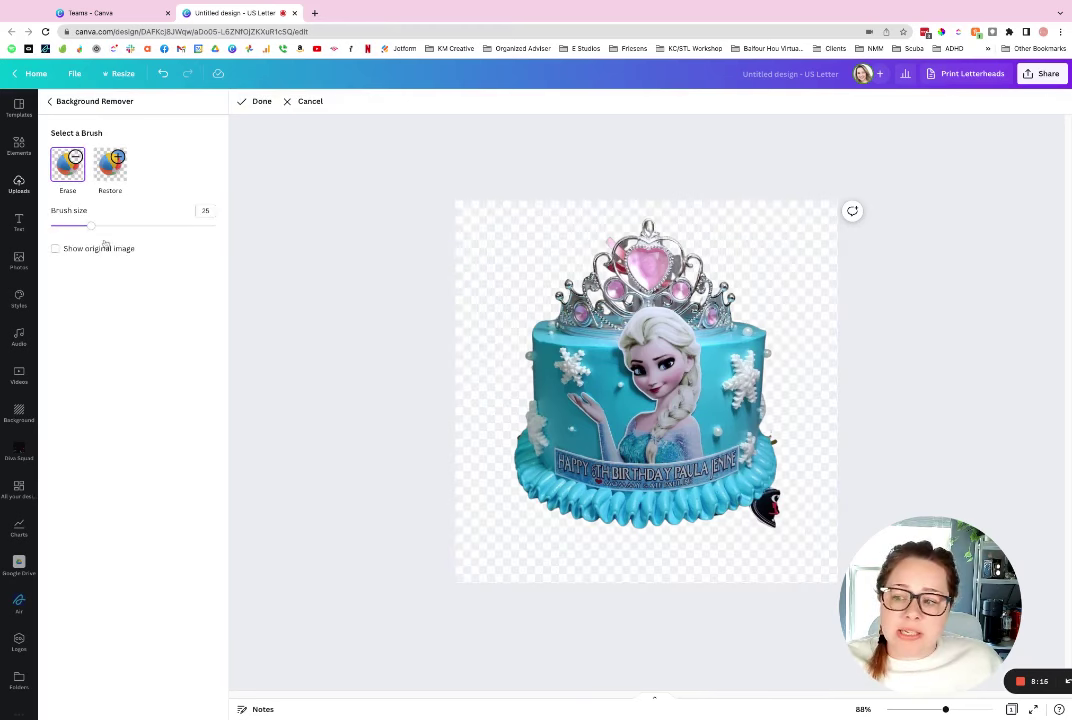
{"action": "mouse_move", "coordinate": [99, 233]}
{"action": "left_mouse_down"}
{"action": "mouse_move", "coordinate": [77, 228]}
{"action": "mouse_move", "coordinate": [106, 227]}
{"action": "left_mouse_up"}
{"action": "left_click", "coordinate": [764, 512]}
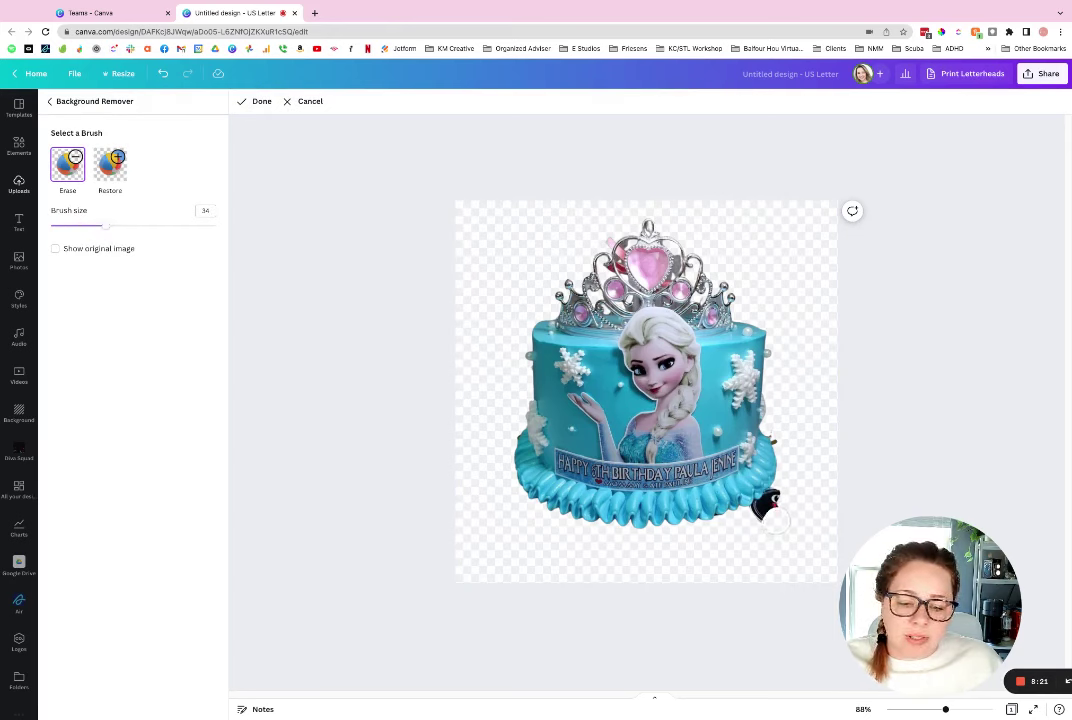
{"action": "left_click", "coordinate": [768, 496]}
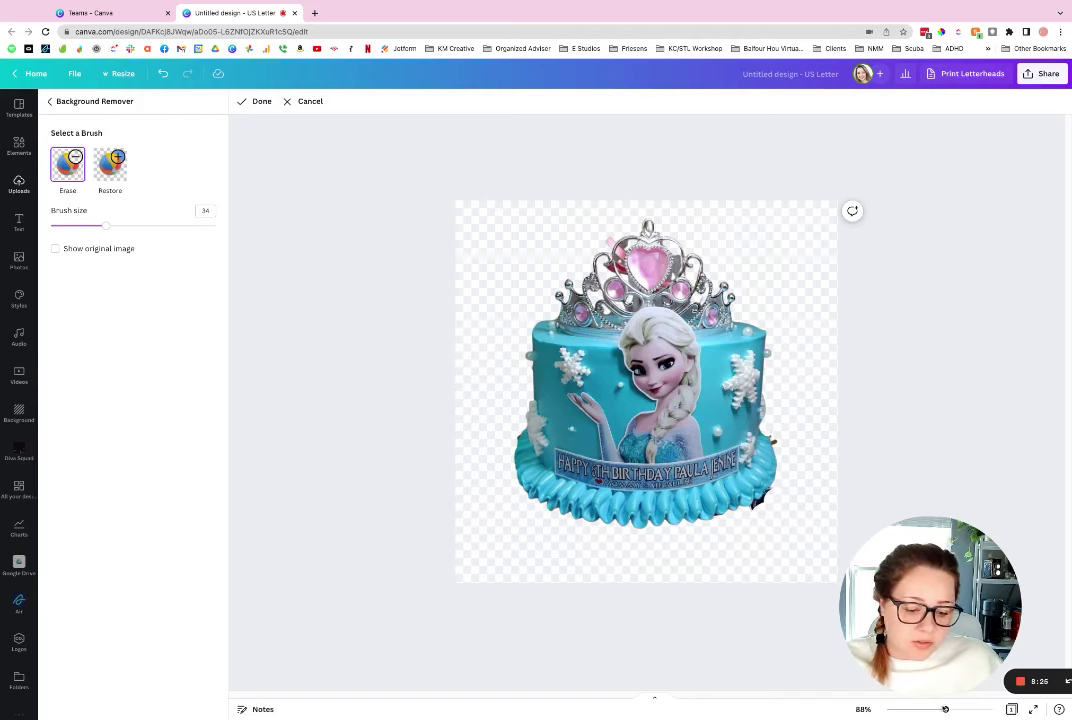
Step: Set the Erase brush size to 11 and erase the remaining label pieces along the lower right frosting edge
{"action": "left_click_drag", "start_coordinate": [946, 710], "coordinate": [988, 709]}
{"action": "scroll", "coordinate": [816, 699], "scroll_direction": "right", "scroll_amount": 5}
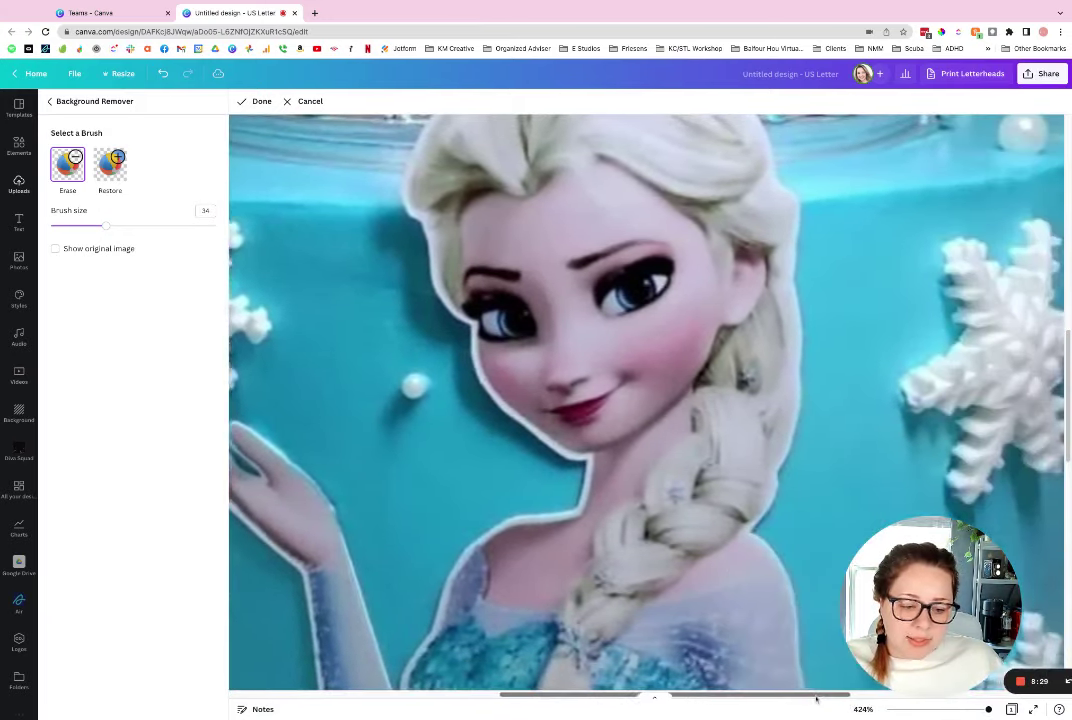
{"action": "scroll", "coordinate": [885, 383], "scroll_direction": "down", "scroll_amount": 10}
{"action": "scroll", "coordinate": [813, 227], "scroll_direction": "up", "scroll_amount": 5}
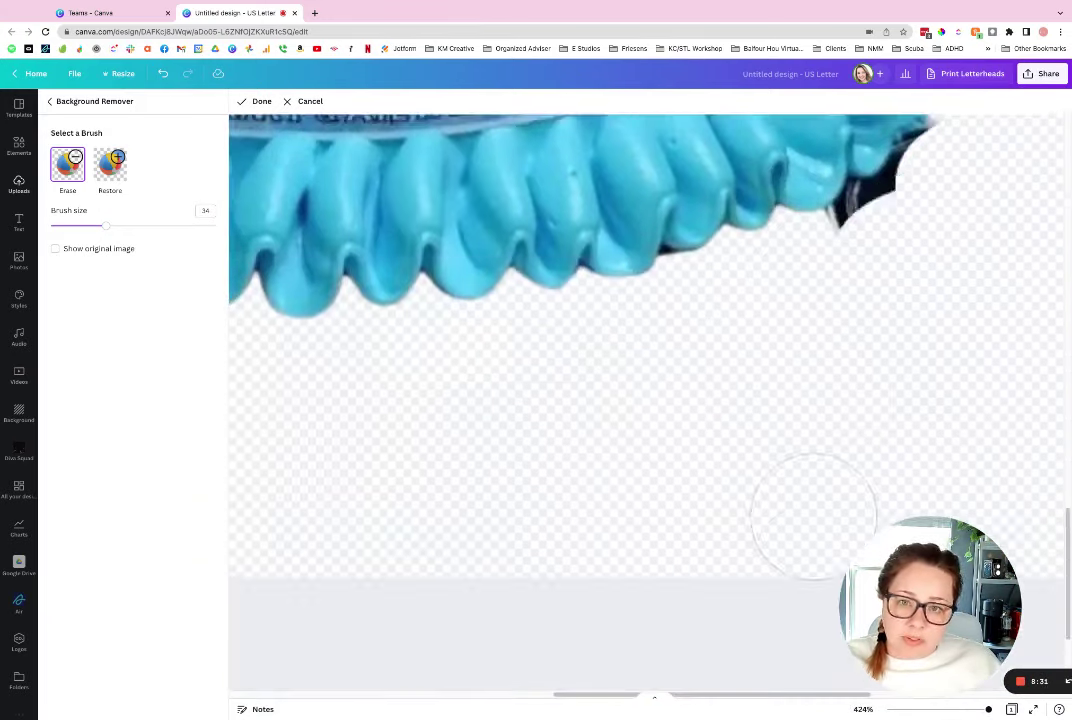
{"action": "scroll", "coordinate": [915, 393], "scroll_direction": "down", "scroll_amount": 5}
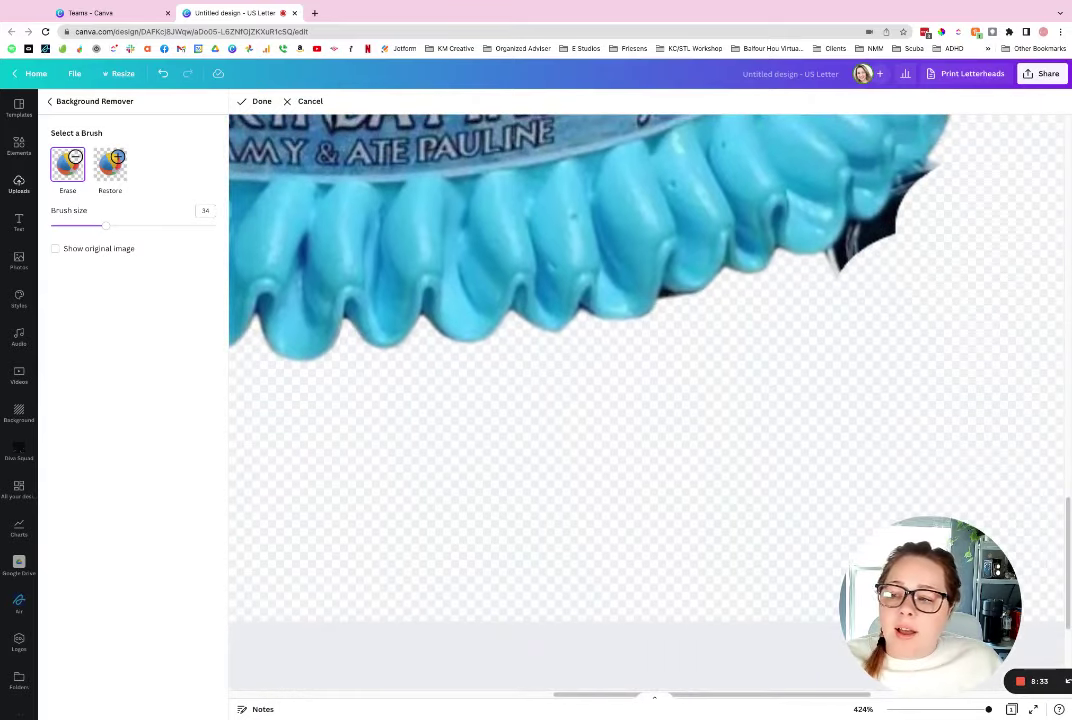
{"action": "left_click_drag", "start_coordinate": [83, 223], "coordinate": [67, 226]}
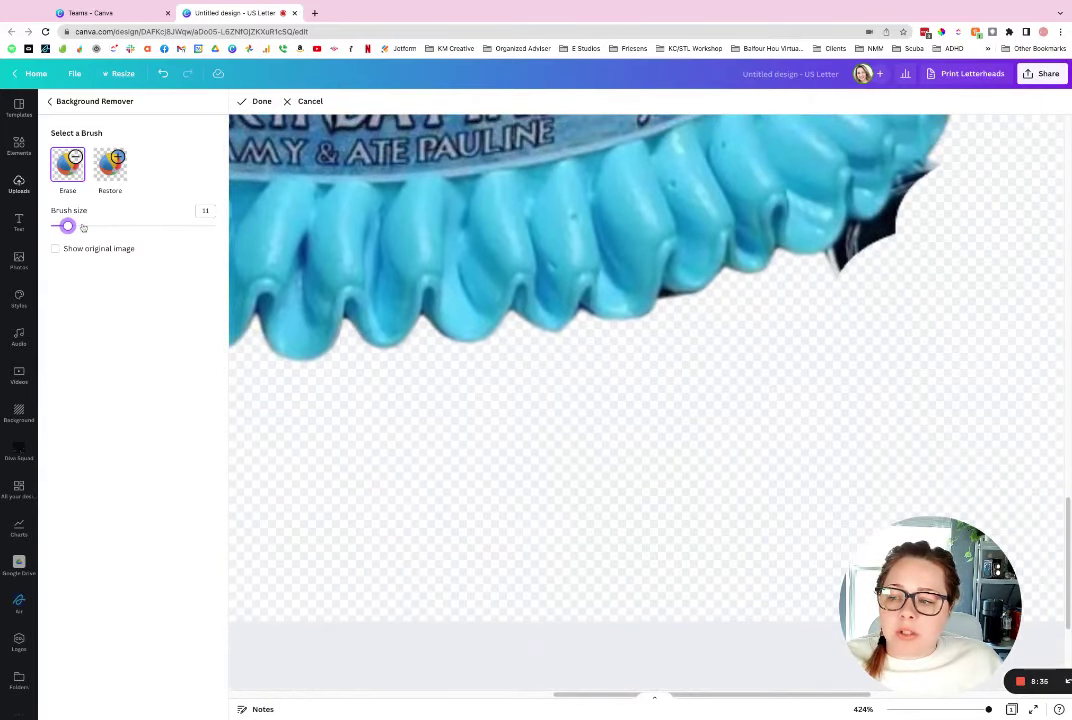
{"action": "mouse_move", "coordinate": [828, 292]}
{"action": "left_mouse_down"}
{"action": "mouse_move", "coordinate": [899, 228]}
{"action": "mouse_move", "coordinate": [888, 233]}
{"action": "mouse_move", "coordinate": [916, 213]}
{"action": "mouse_move", "coordinate": [928, 181]}
{"action": "left_mouse_up"}
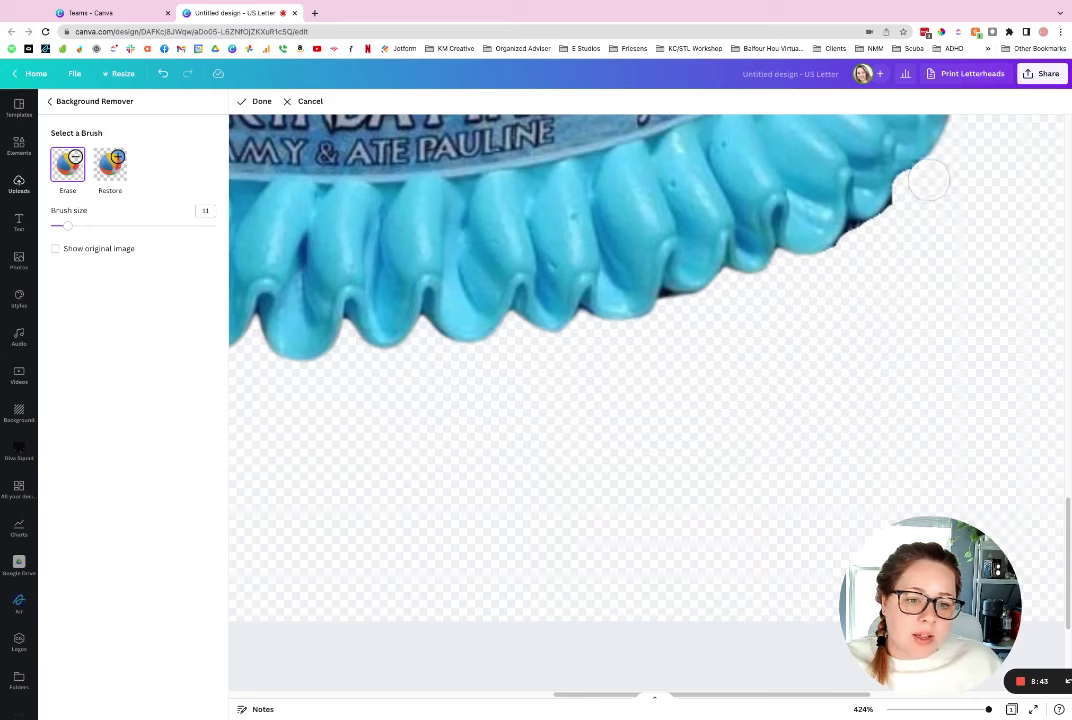
Step: Erase the last dark slivers along the frosting edge with brush size 1 and finish the background removal
{"action": "left_click_drag", "start_coordinate": [66, 226], "coordinate": [51, 226]}
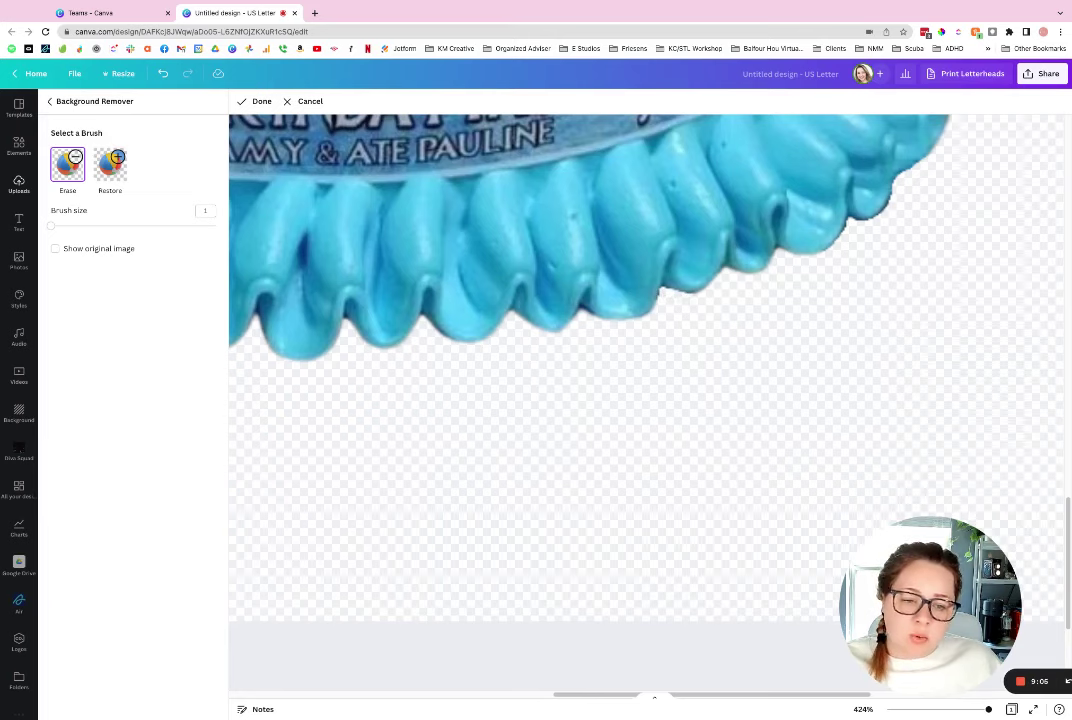
{"action": "scroll", "coordinate": [647, 400], "scroll_direction": "up", "scroll_amount": 10}
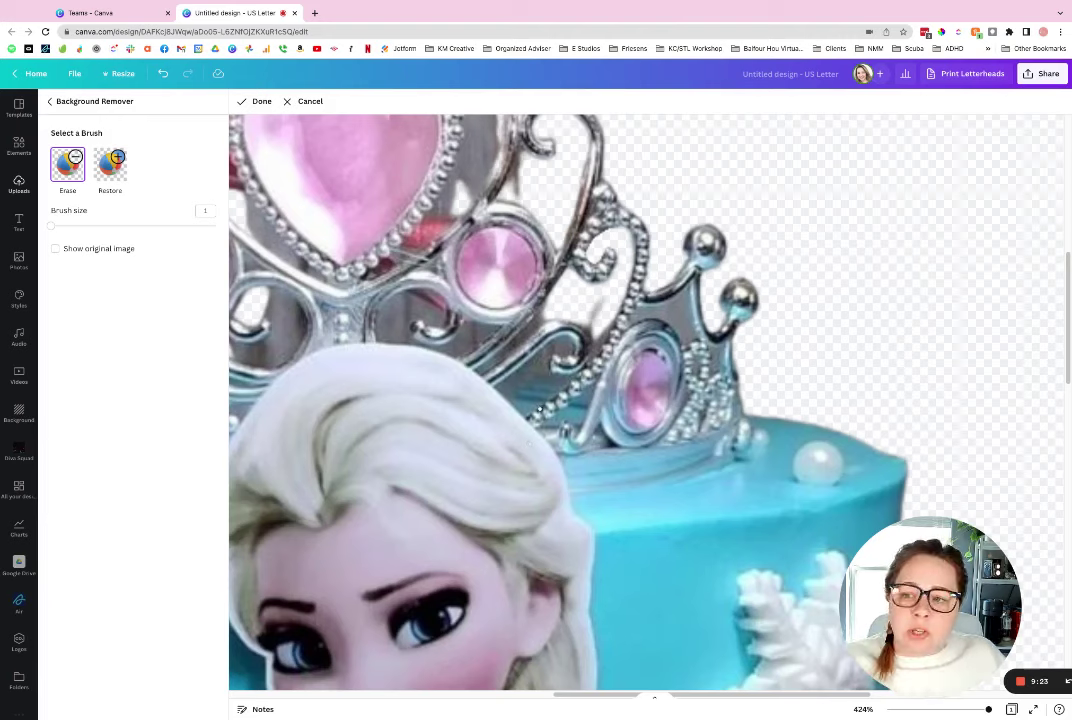
{"action": "left_click", "coordinate": [257, 102]}
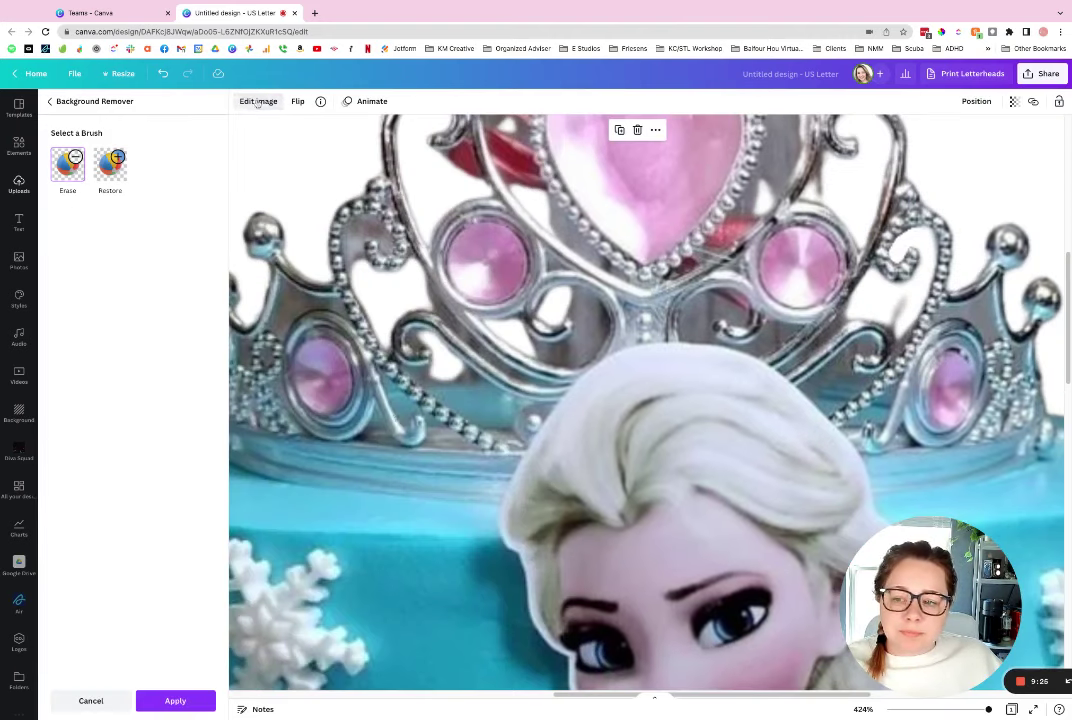
{"action": "left_click_drag", "start_coordinate": [927, 714], "coordinate": [940, 709]}
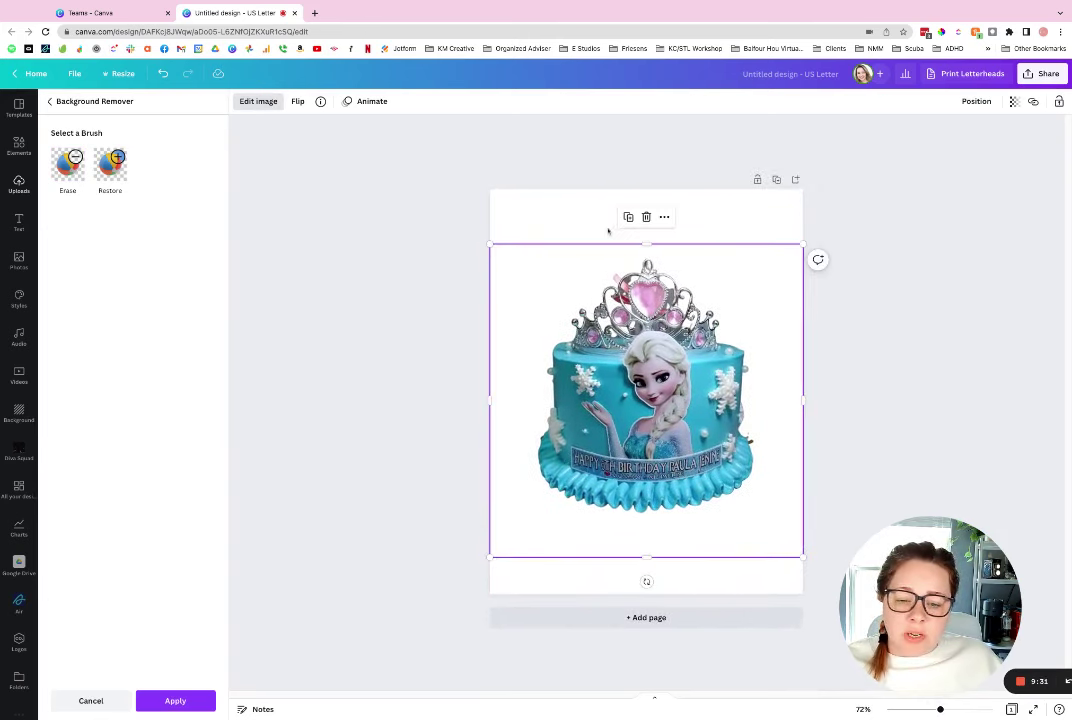
{"action": "left_click", "coordinate": [510, 195]}
Step: Color the page background with the green from the KM Creative palette, then undo the color change
{"action": "left_click", "coordinate": [520, 203]}
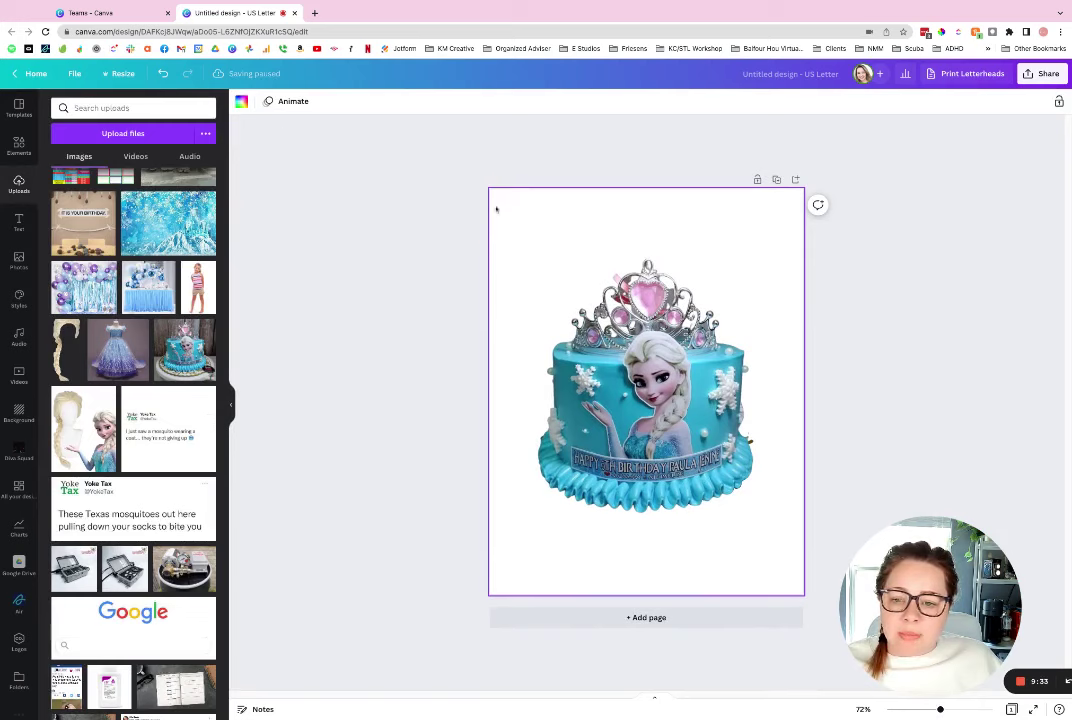
{"action": "left_click", "coordinate": [241, 102]}
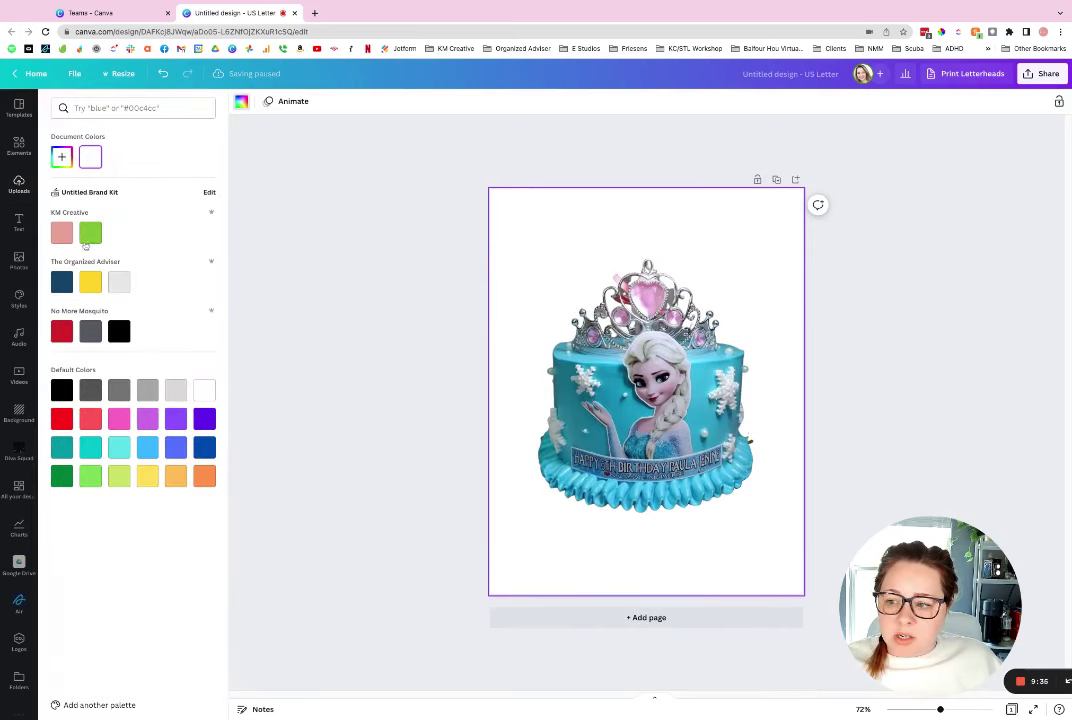
{"action": "left_click", "coordinate": [90, 232]}
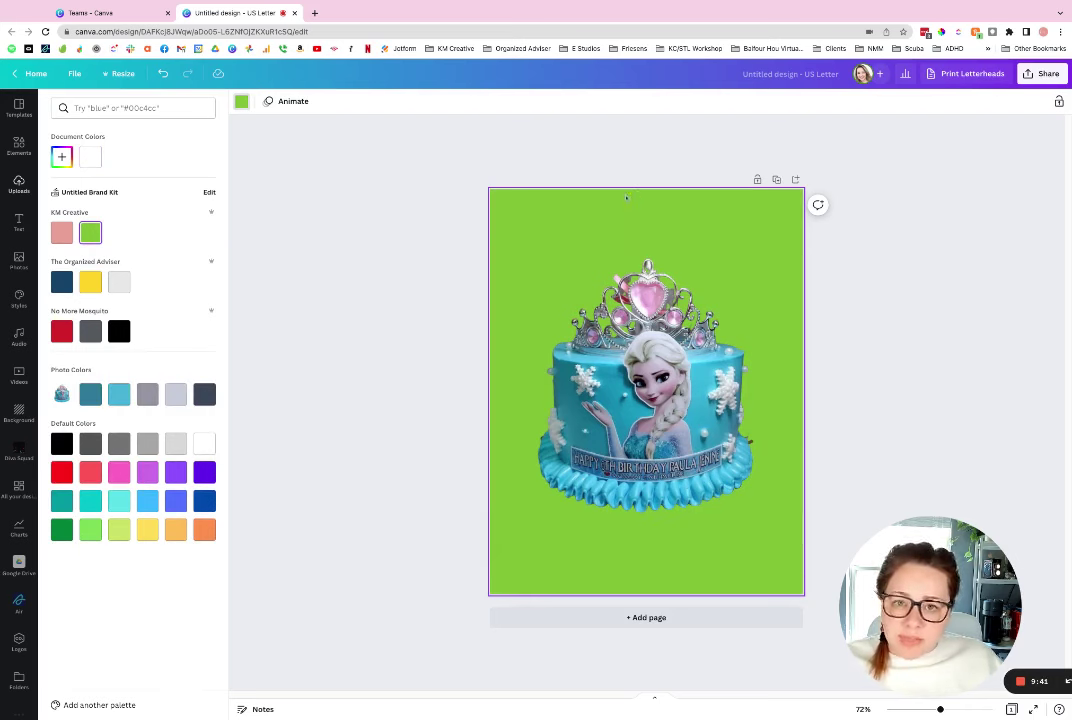
{"action": "key", "text": "ctrl+z"}
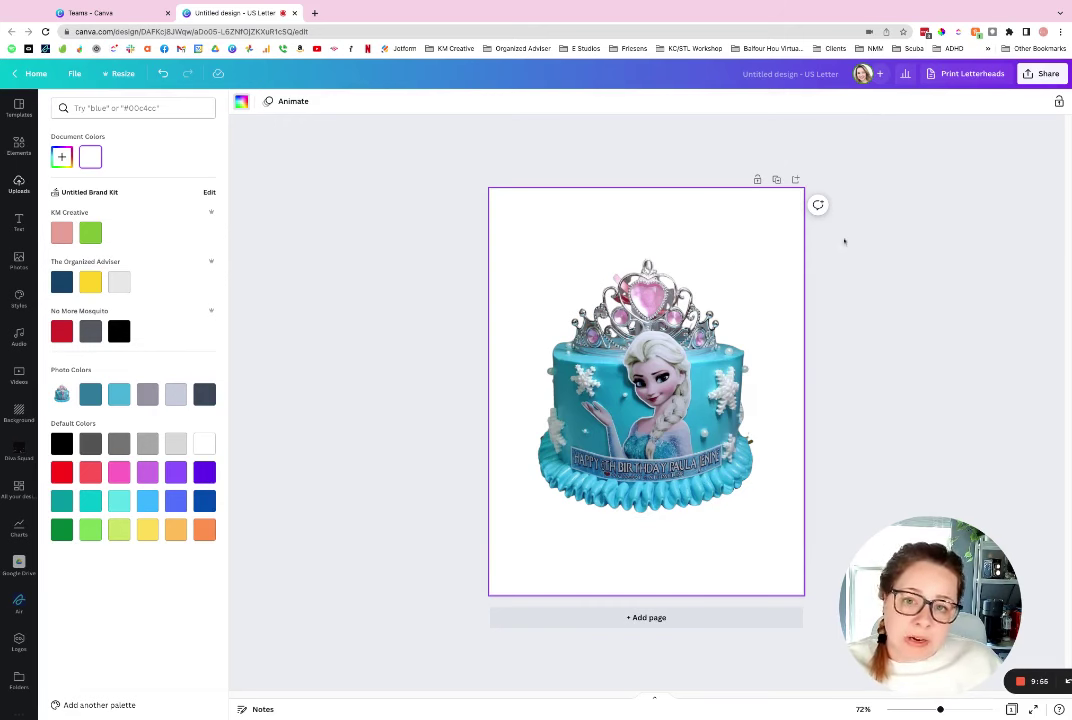
Step: Download the design as a PNG with a transparent background at size 1
{"action": "left_click", "coordinate": [1040, 77]}
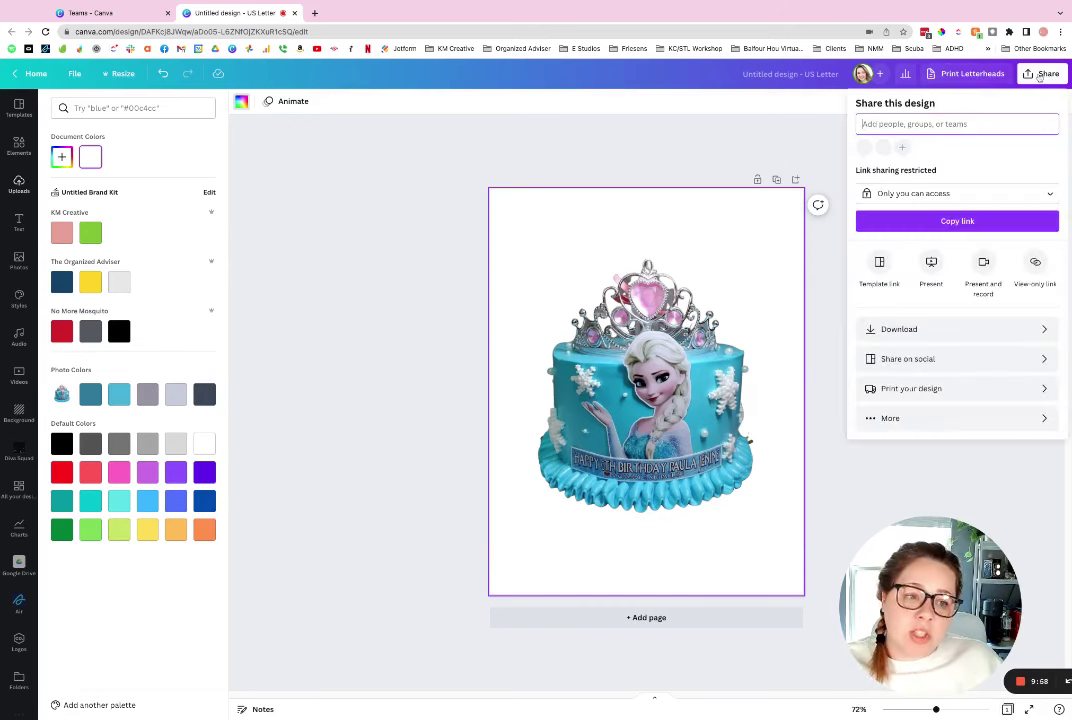
{"action": "left_click", "coordinate": [908, 330]}
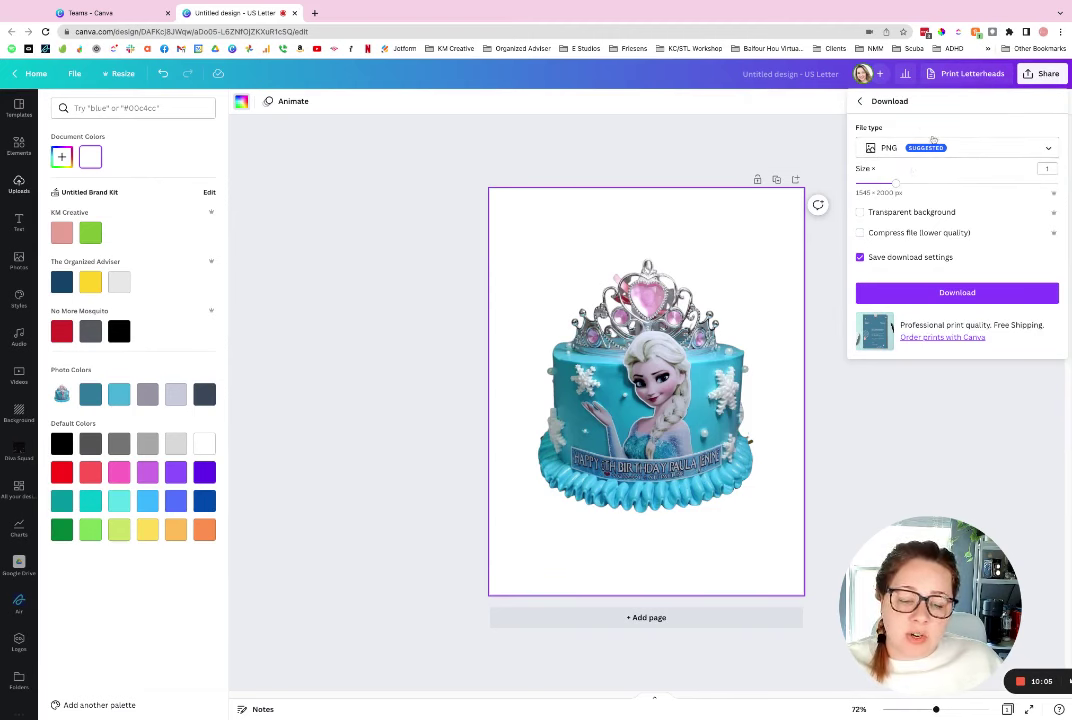
{"action": "left_click", "coordinate": [947, 150]}
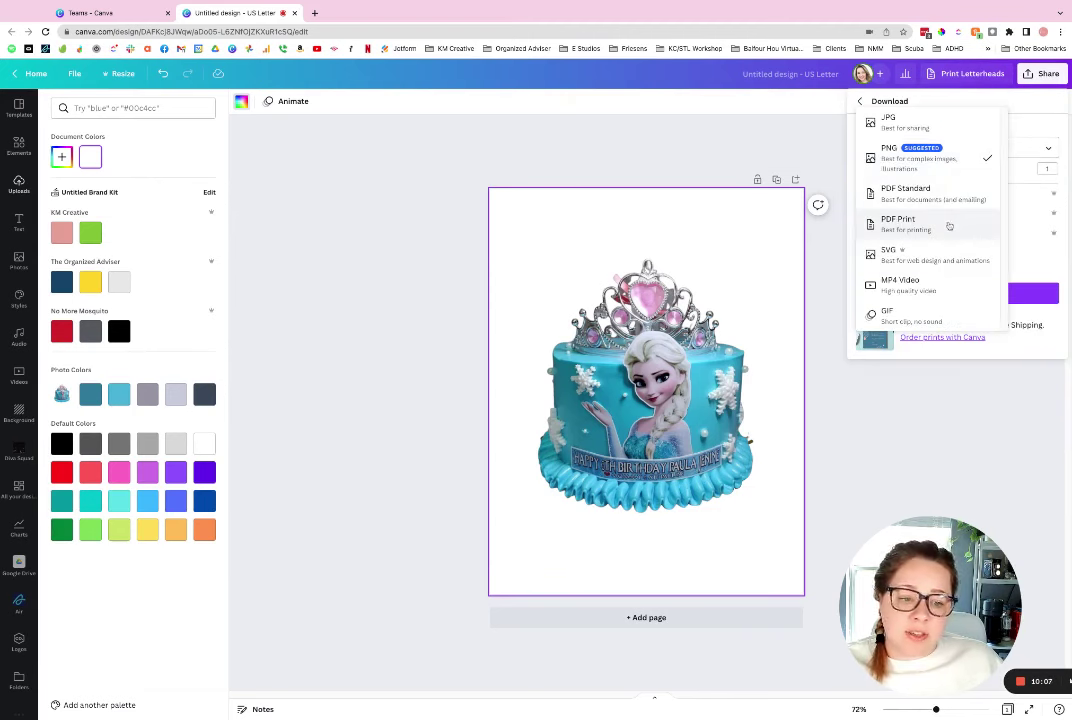
{"action": "left_click", "coordinate": [925, 158]}
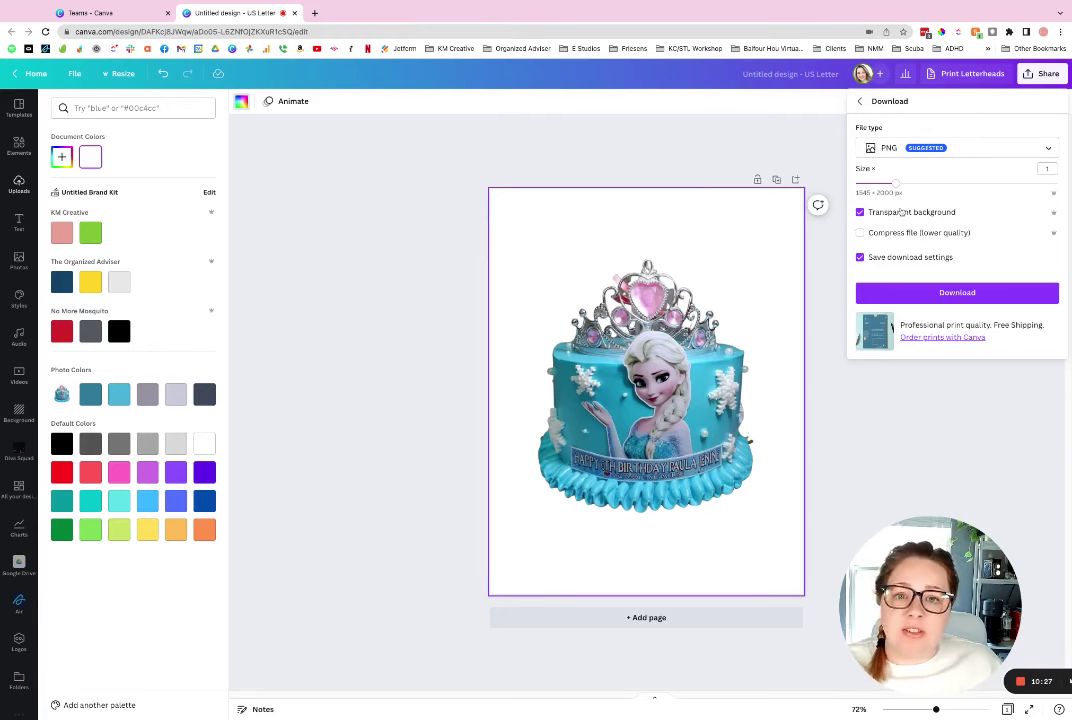
{"action": "left_click", "coordinate": [970, 296]}
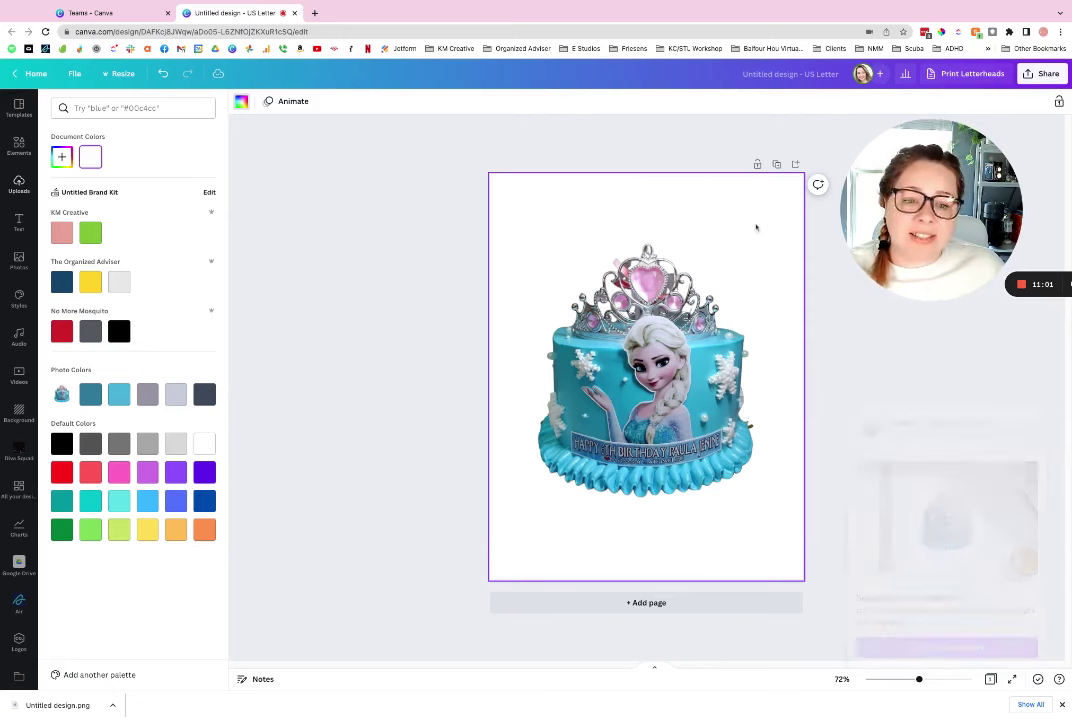
Step: Add a blank second page to the design after the cake page
{"action": "left_click", "coordinate": [19, 184]}
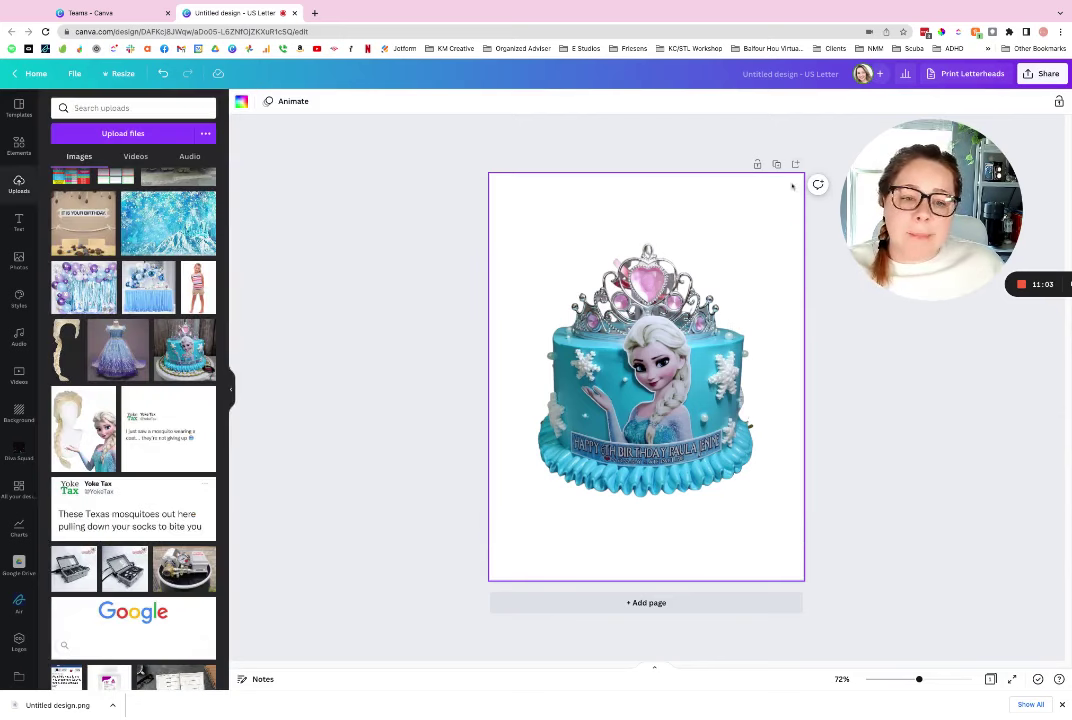
{"action": "key", "text": "ctrl+Return"}
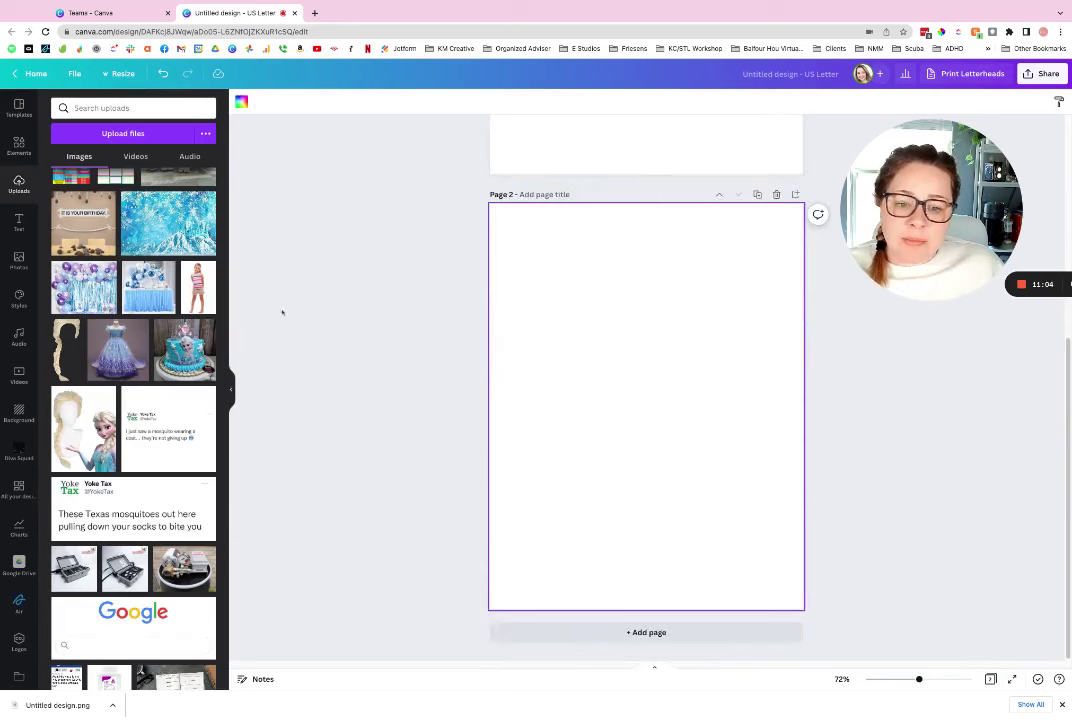
{"action": "left_click", "coordinate": [19, 146]}
{"action": "left_click", "coordinate": [124, 110]}
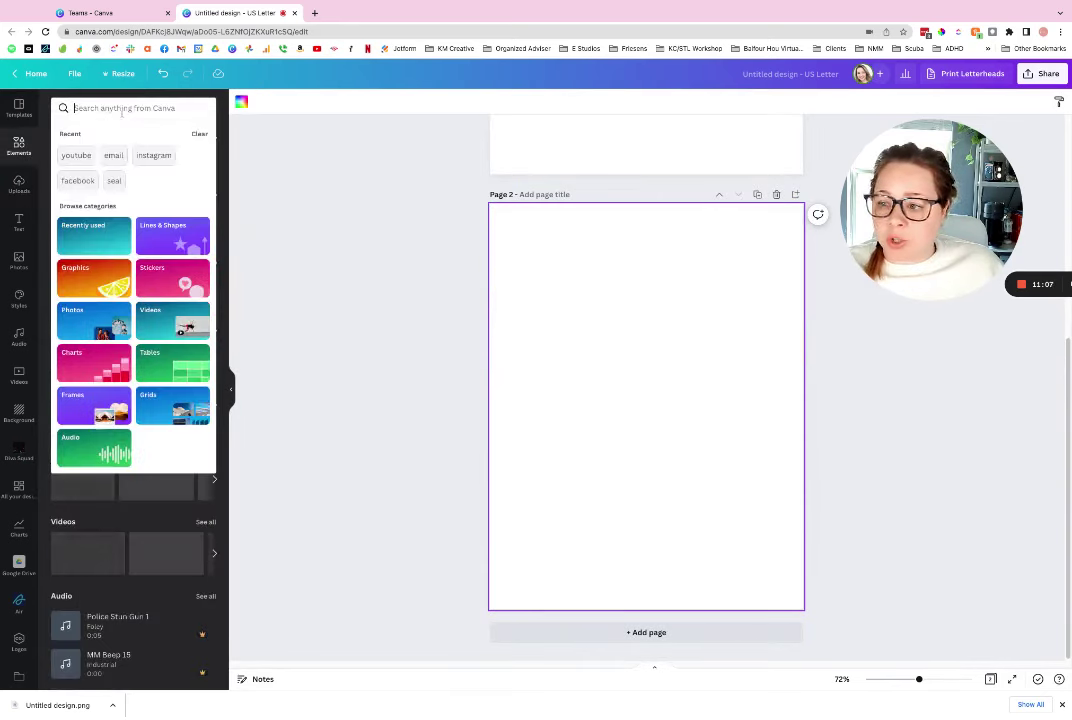
{"action": "type", "text": "curly"}
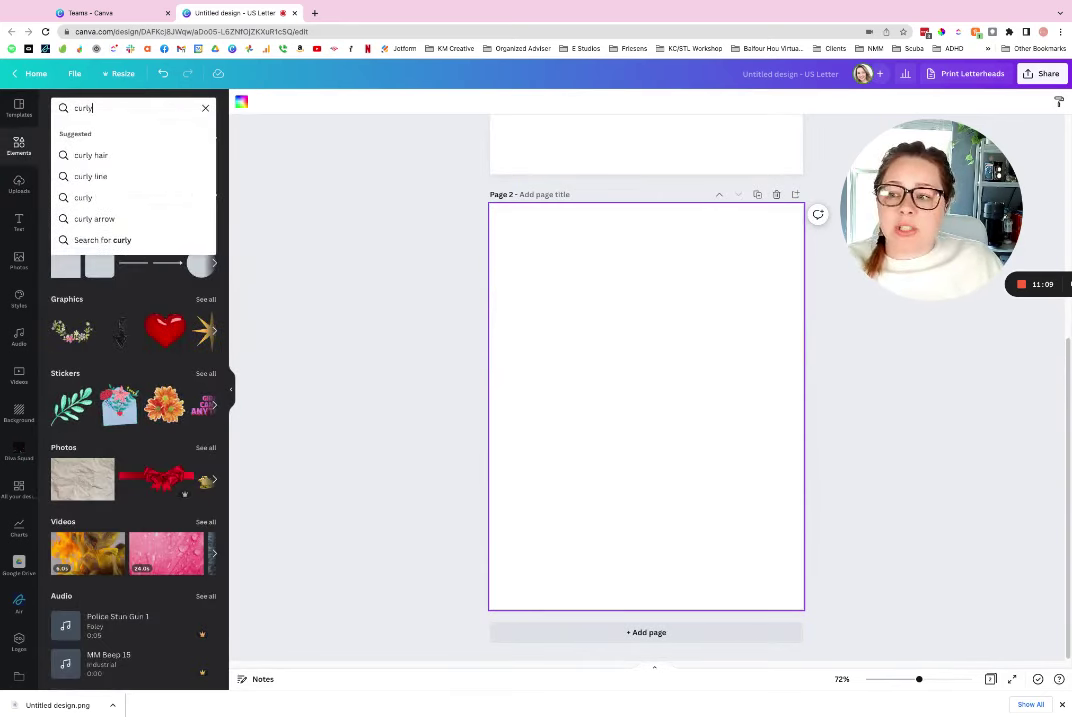
Step: Search the photo library for "curly hair"
{"action": "left_click", "coordinate": [19, 260]}
{"action": "left_click", "coordinate": [127, 110]}
{"action": "type", "text": "c"}
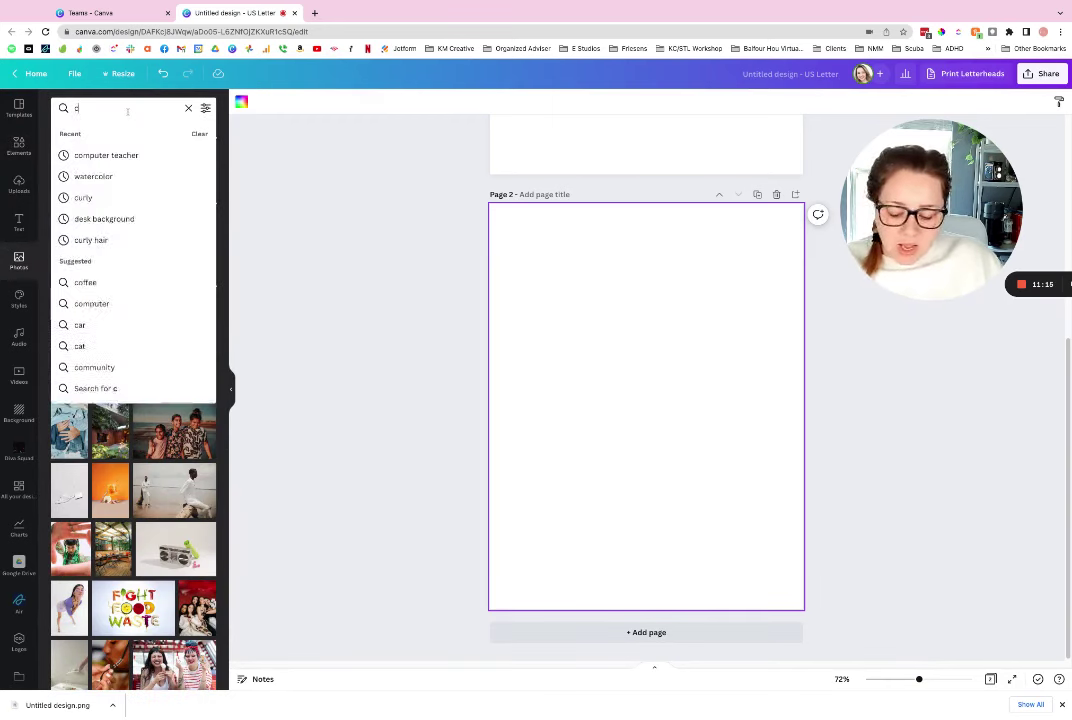
{"action": "type", "text": "urly hair"}
{"action": "key", "text": "Return"}
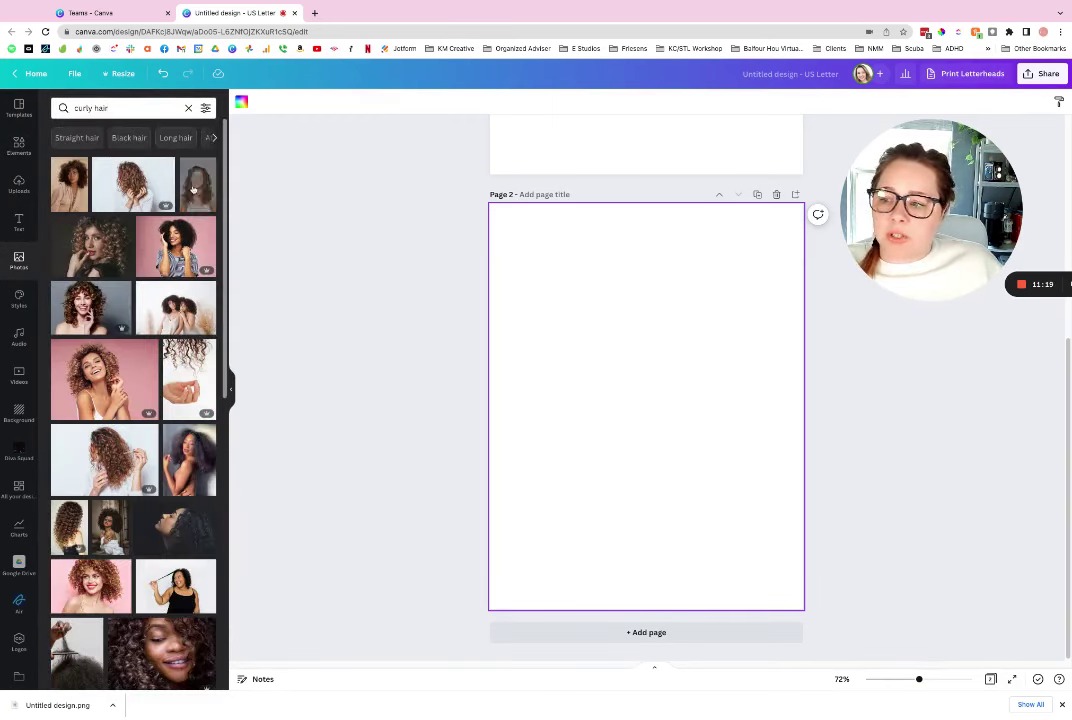
Step: Add the photo of the person in a black leather jacket with long brown curls to page 2 and apply Background Remover to it
{"action": "left_click_drag", "start_coordinate": [192, 188], "coordinate": [193, 189]}
{"action": "scroll", "coordinate": [143, 313], "scroll_direction": "down", "scroll_amount": 3}
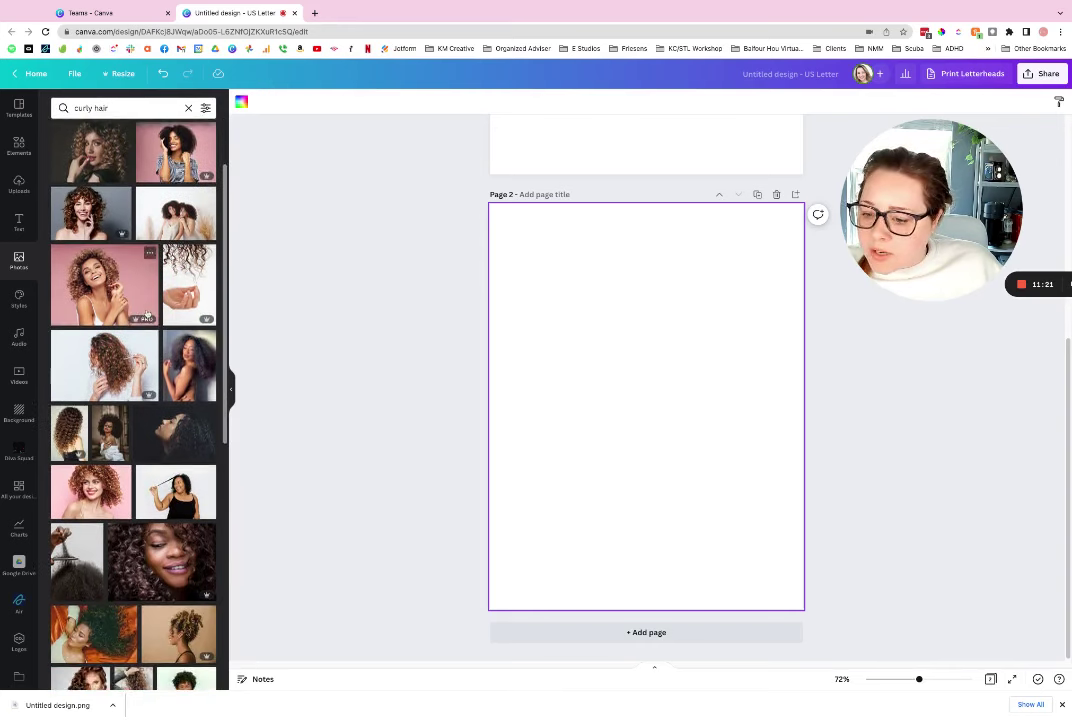
{"action": "scroll", "coordinate": [143, 313], "scroll_direction": "down", "scroll_amount": 5}
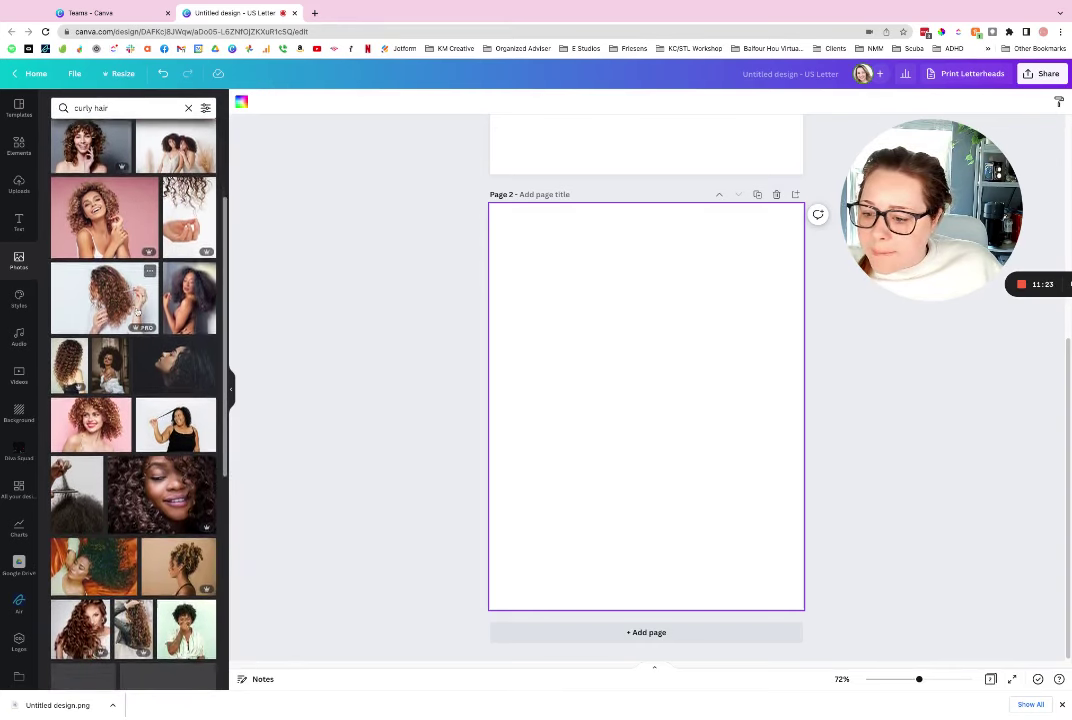
{"action": "scroll", "coordinate": [165, 345], "scroll_direction": "down", "scroll_amount": 2}
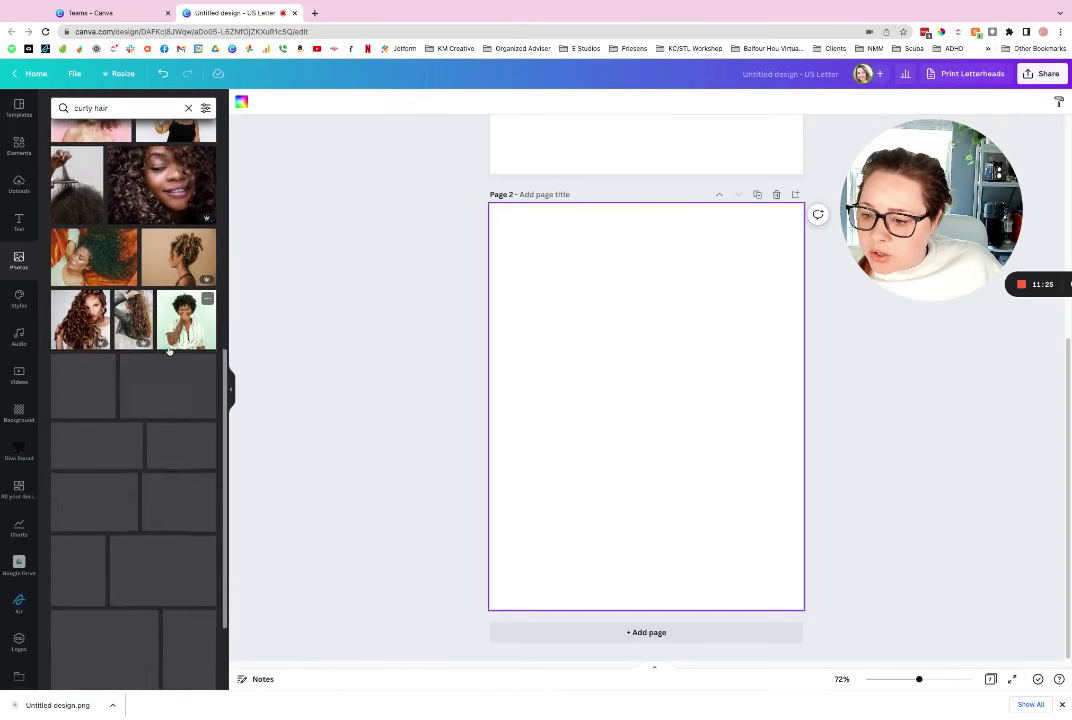
{"action": "left_click", "coordinate": [134, 310]}
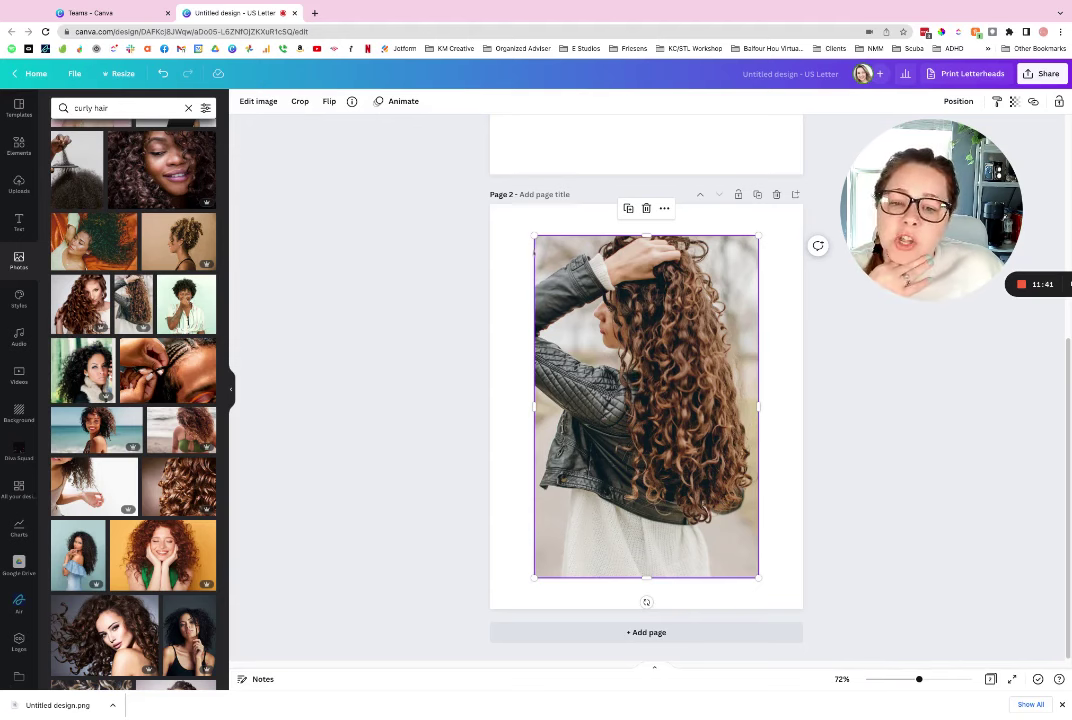
{"action": "left_click", "coordinate": [258, 101]}
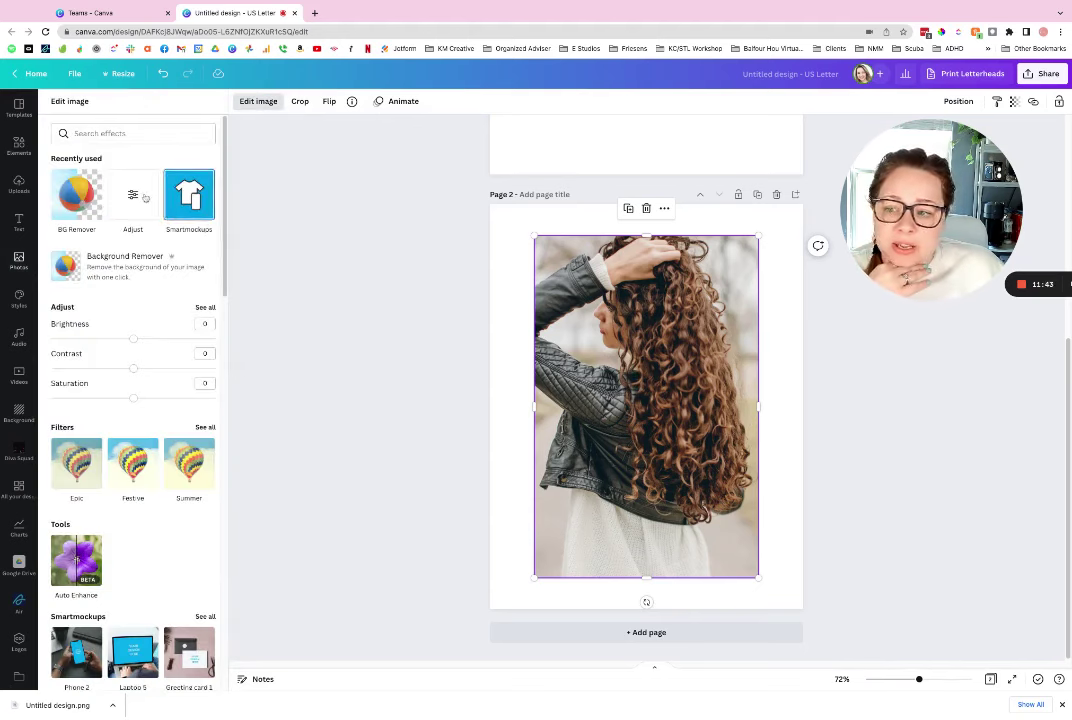
{"action": "left_click", "coordinate": [89, 203]}
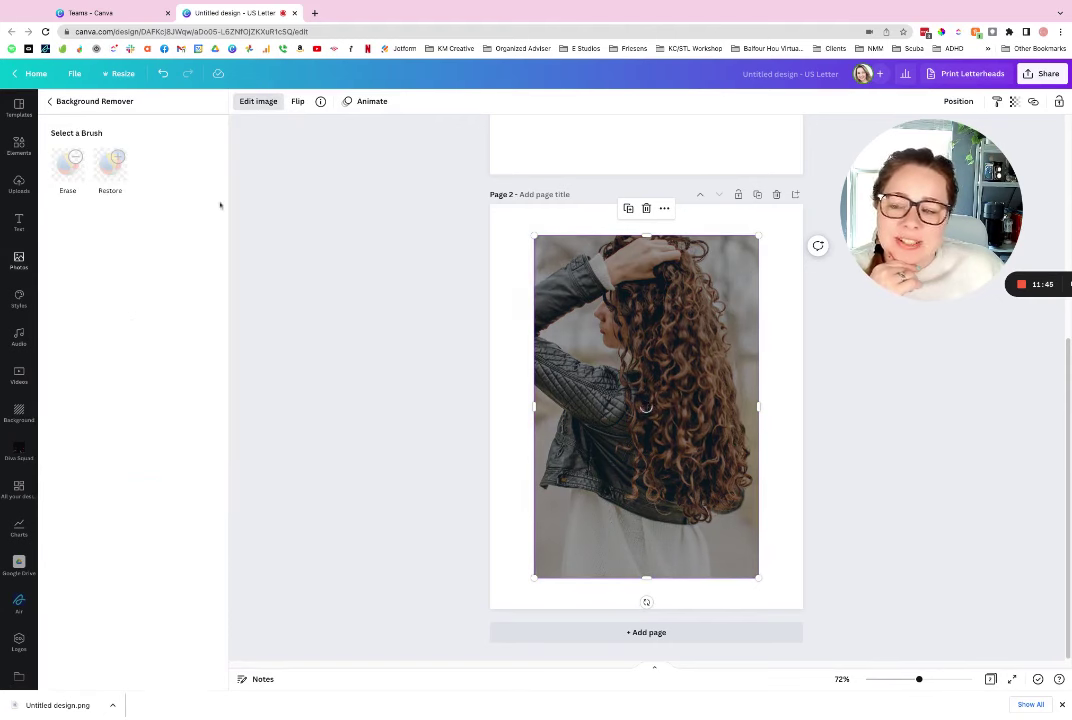